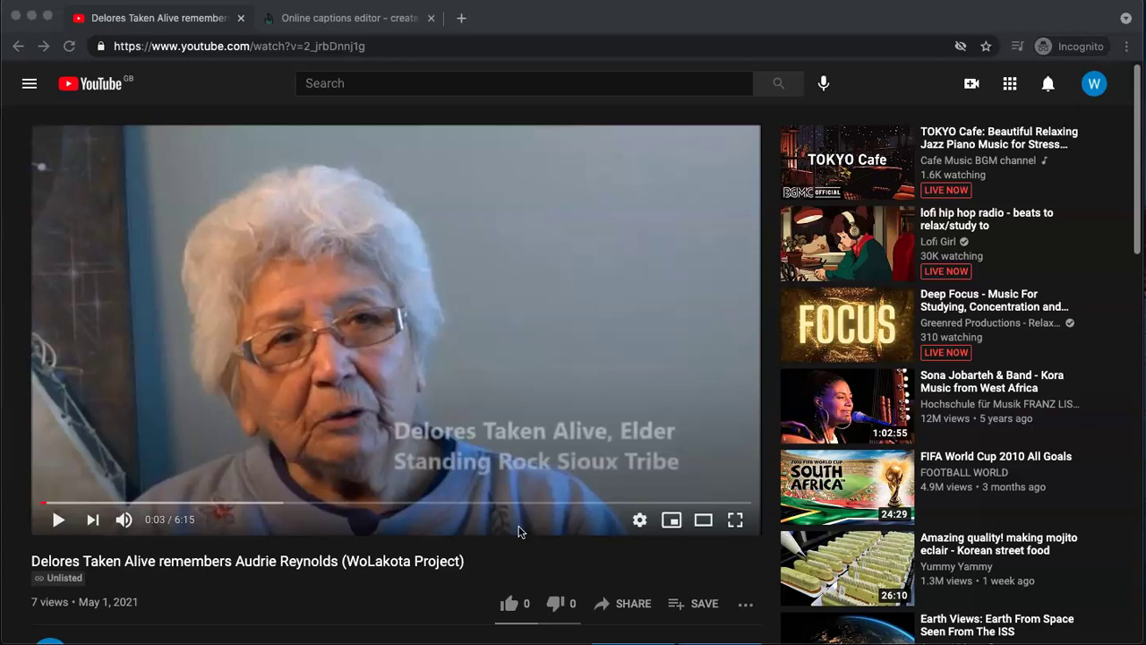
Step: Look over the WoLakota Project video page, then switch to the subtitle horse editor tab
{"action": "scroll", "coordinate": [519, 531], "scroll_direction": "down", "scroll_amount": 1}
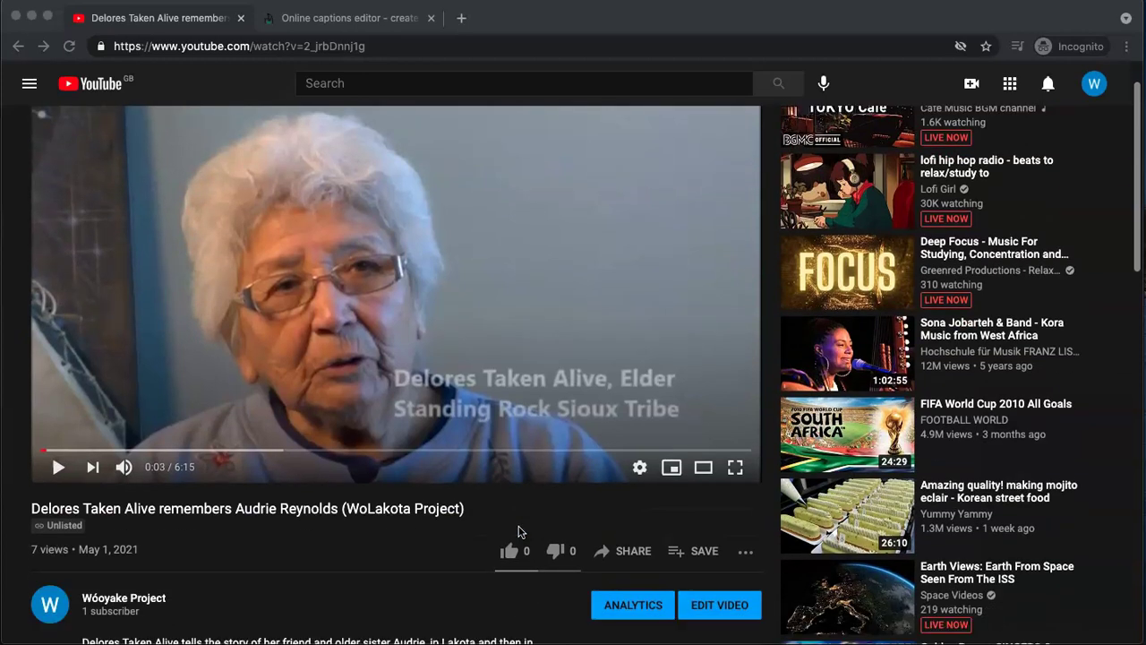
{"action": "scroll", "coordinate": [519, 532], "scroll_direction": "up", "scroll_amount": 1}
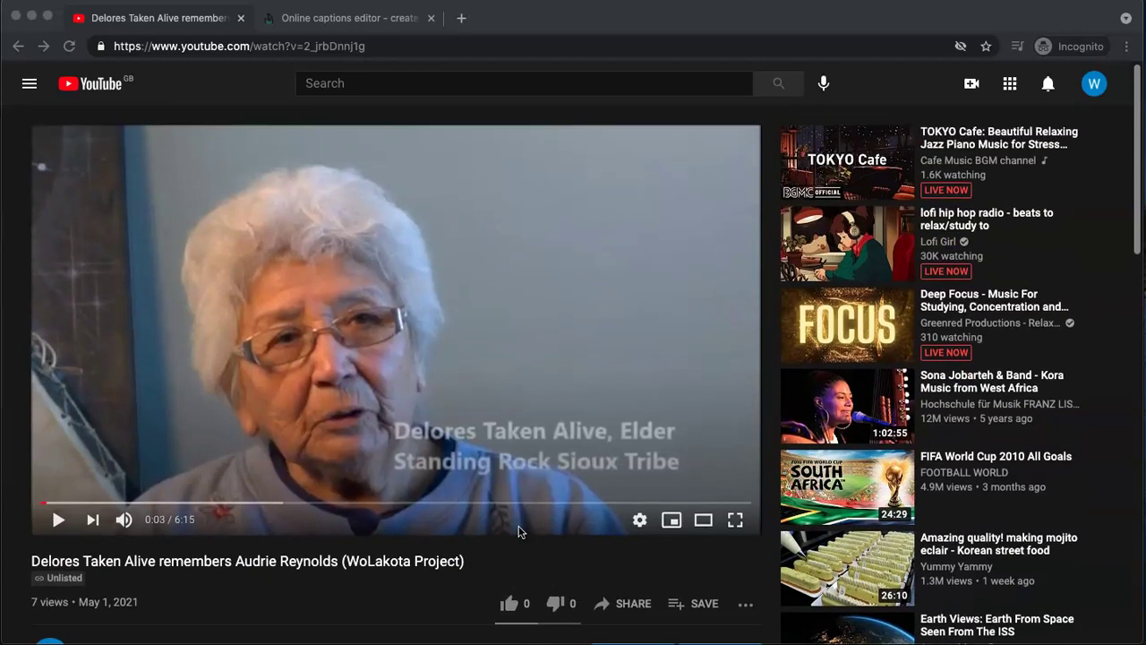
{"action": "left_click", "coordinate": [337, 19]}
Step: Accept the cookie notice and launch the free version of the subtitle editor
{"action": "left_click", "coordinate": [579, 468]}
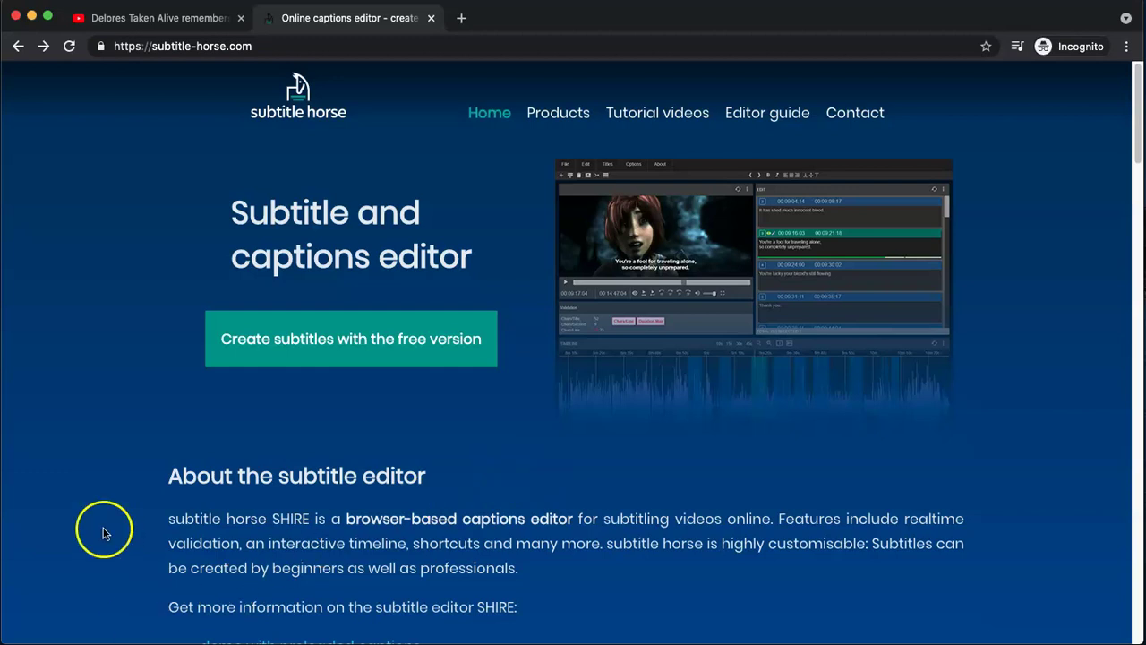
{"action": "left_click", "coordinate": [213, 47]}
{"action": "left_click", "coordinate": [367, 348]}
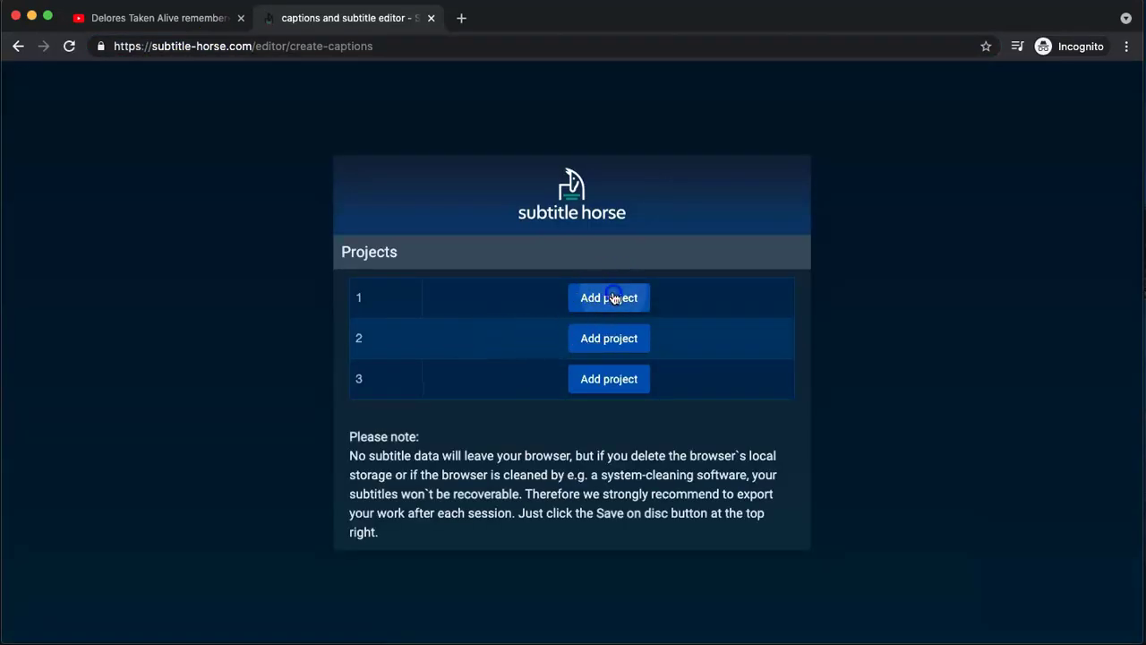
Step: Add project 1 named 'Delores remembers Audrie' with the YouTube video's address as its source
{"action": "left_click", "coordinate": [609, 299]}
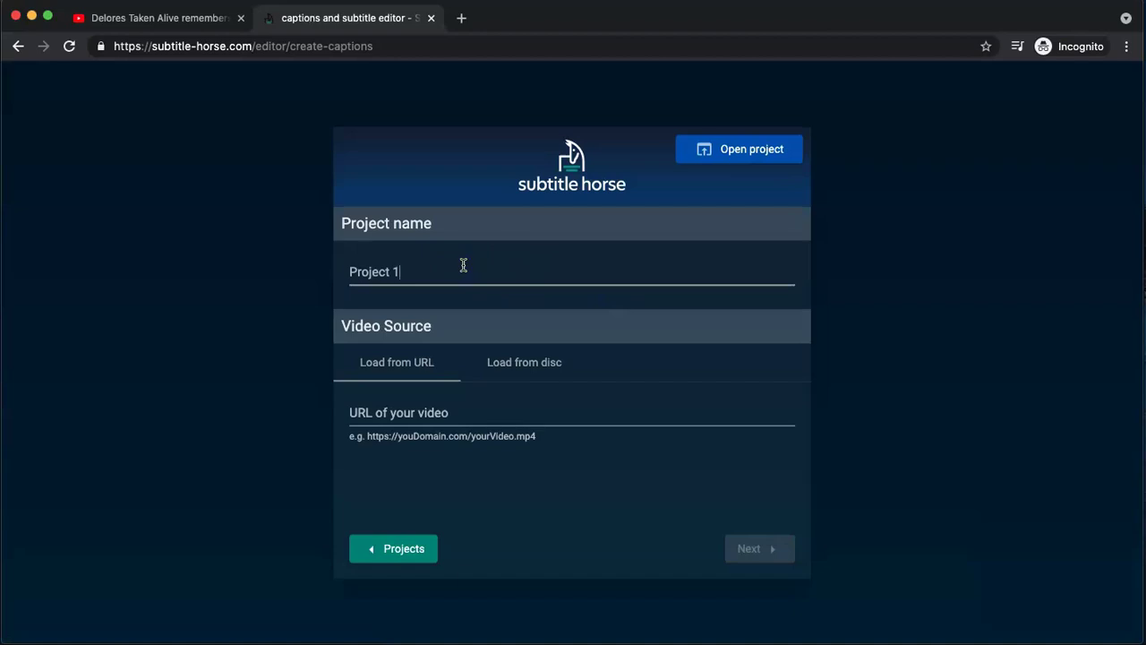
{"action": "key", "text": "super+a"}
{"action": "type", "text": "Delores remembers Audrie"}
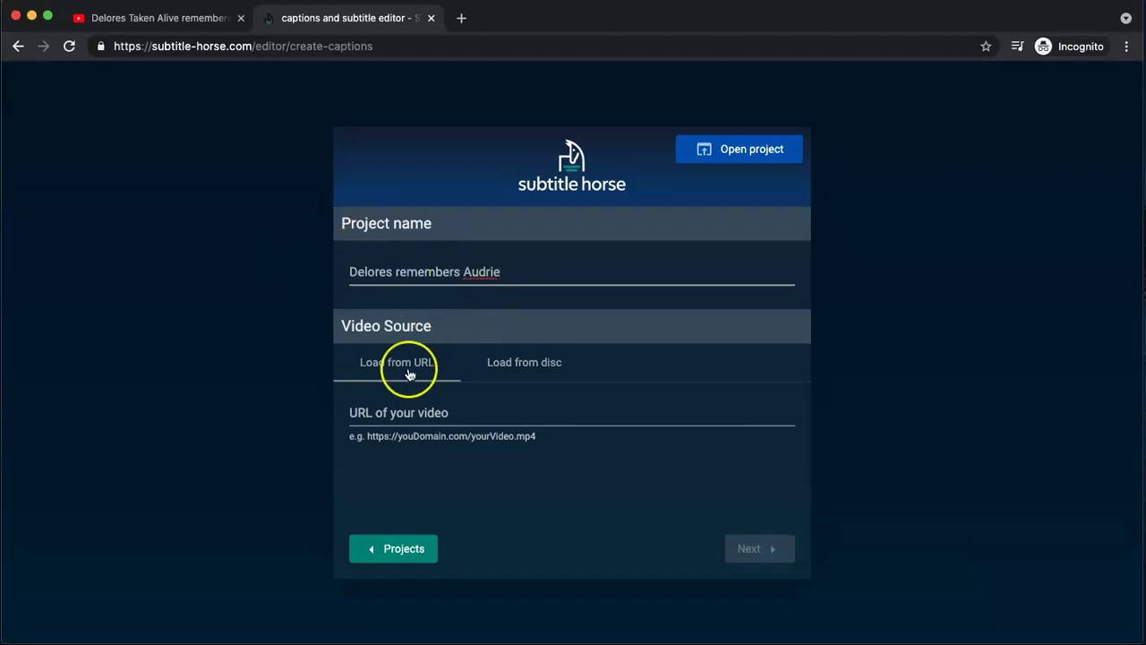
{"action": "left_click", "coordinate": [179, 19]}
{"action": "left_click", "coordinate": [242, 46]}
{"action": "key", "text": "BackSpace"}
{"action": "left_click", "coordinate": [340, 23]}
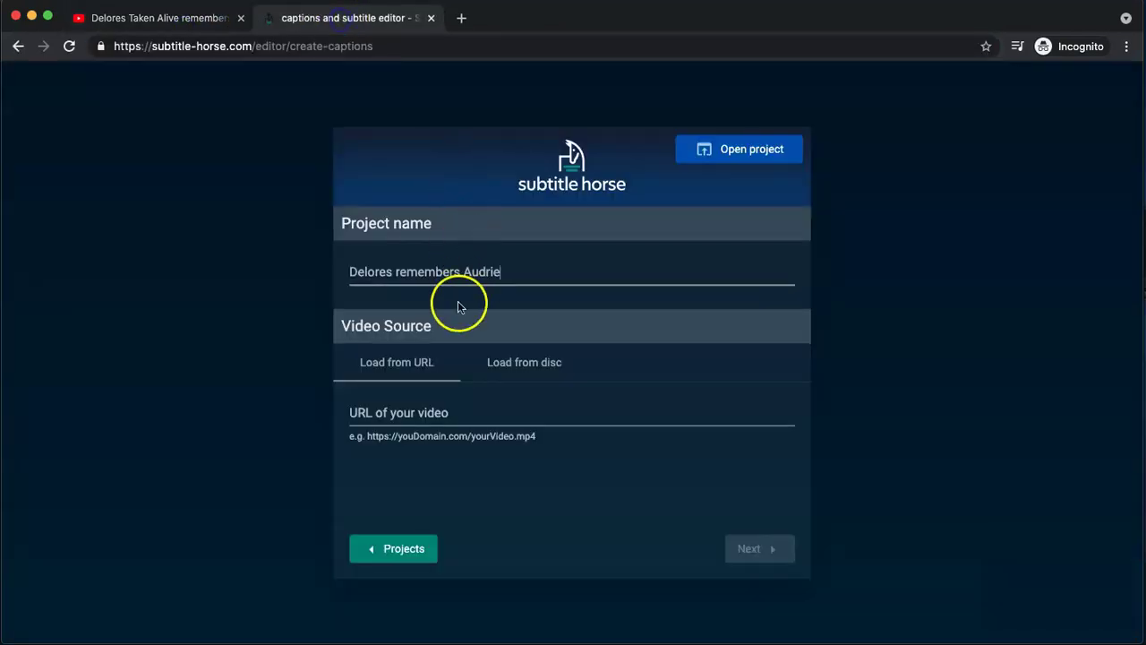
{"action": "left_click", "coordinate": [484, 414]}
{"action": "type", "text": "https://www.youtube.com/watch?v=3_jh5mj1g"}
Step: Mark the frame rate as unknown, start subtitling, and return to the projects list
{"action": "left_click", "coordinate": [765, 555]}
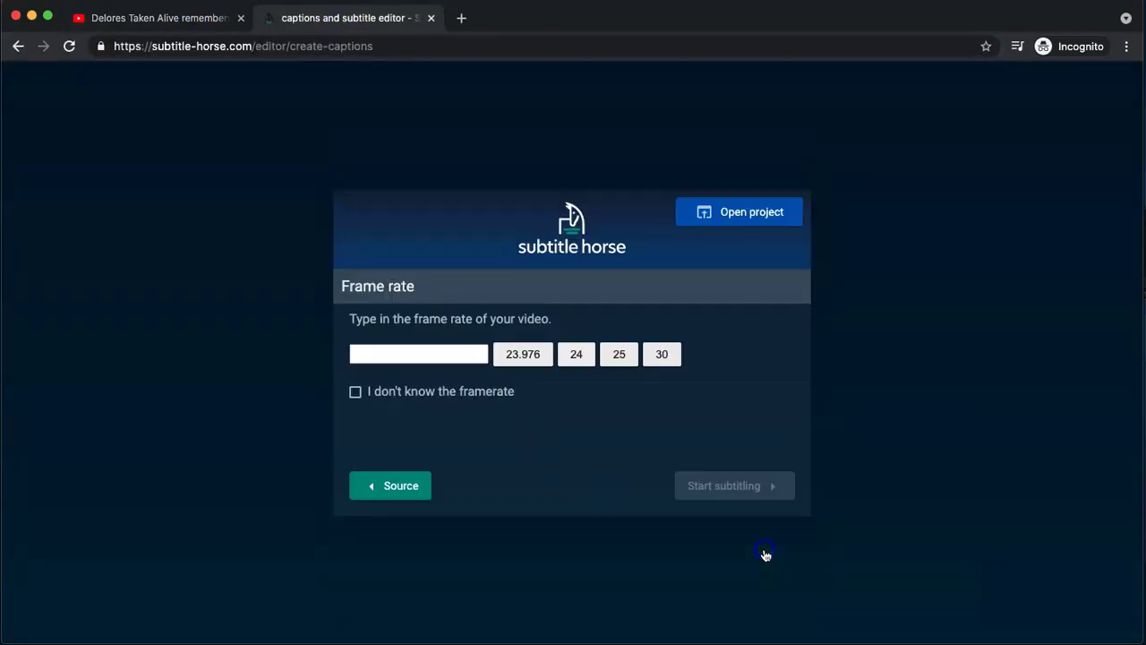
{"action": "left_click", "coordinate": [457, 392]}
{"action": "left_click", "coordinate": [709, 484]}
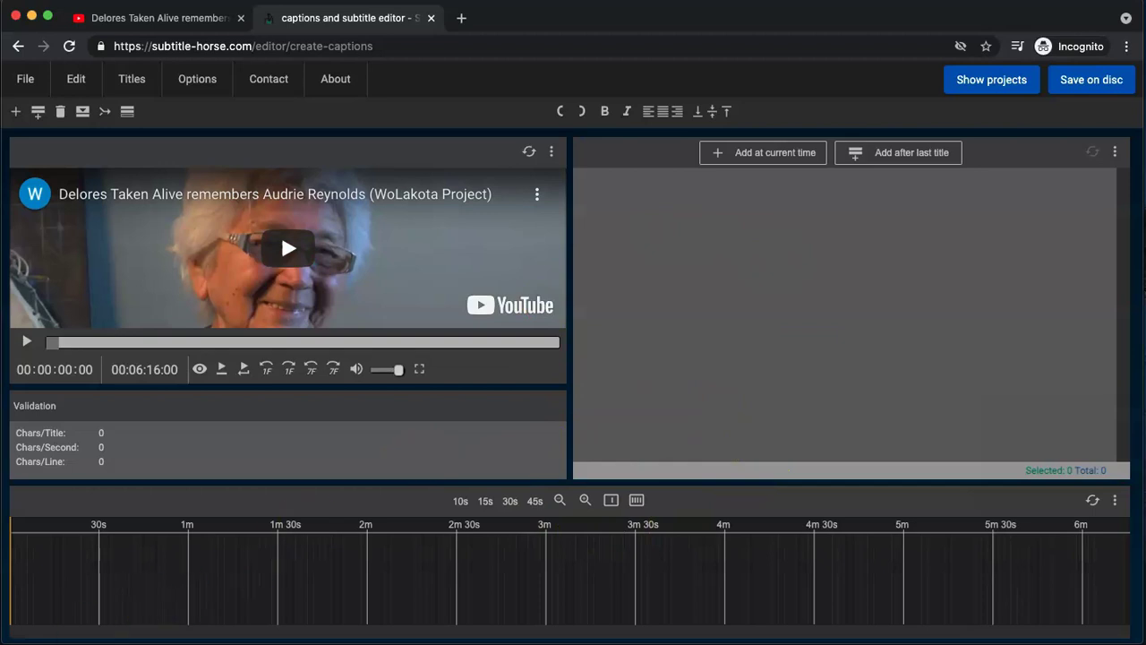
{"action": "left_click", "coordinate": [991, 81]}
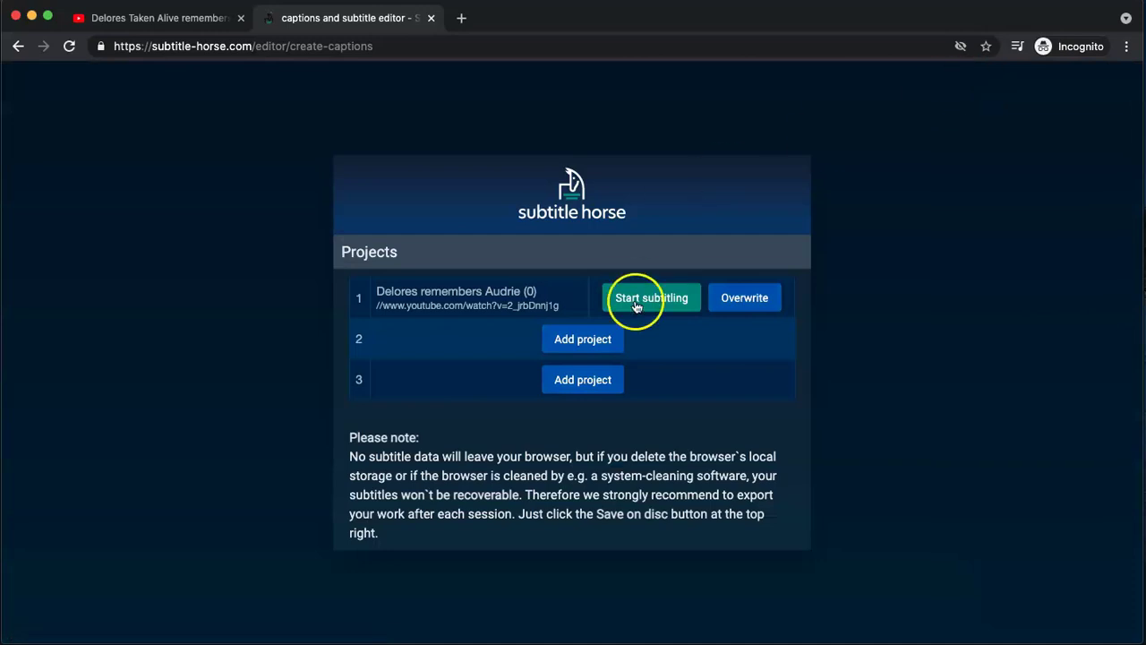
Step: Add project 2 loading the Delores Taken Alive mp4 from disc as its video
{"action": "left_click", "coordinate": [599, 346]}
{"action": "left_click", "coordinate": [516, 367]}
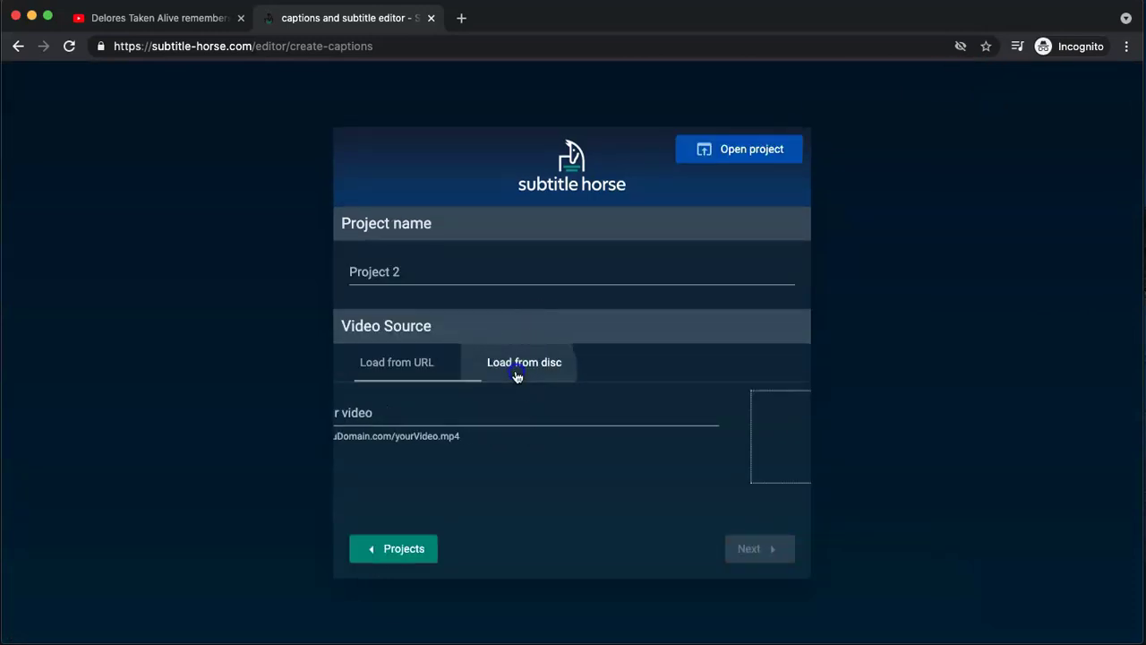
{"action": "left_click", "coordinate": [433, 278]}
{"action": "left_click", "coordinate": [646, 464]}
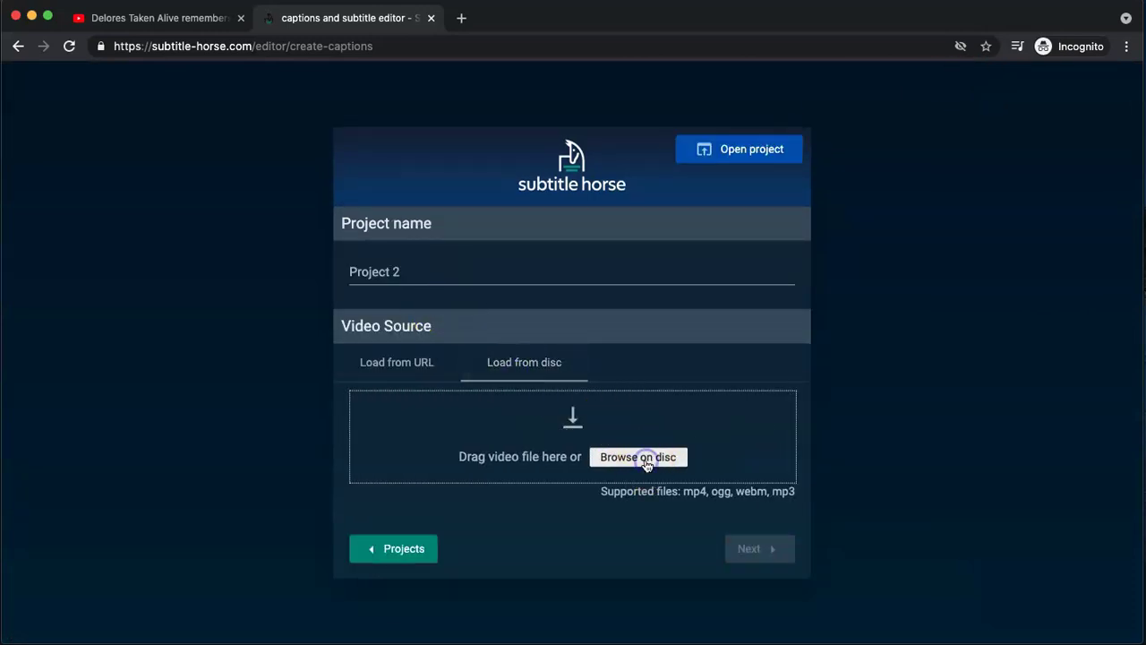
{"action": "left_click", "coordinate": [503, 134]}
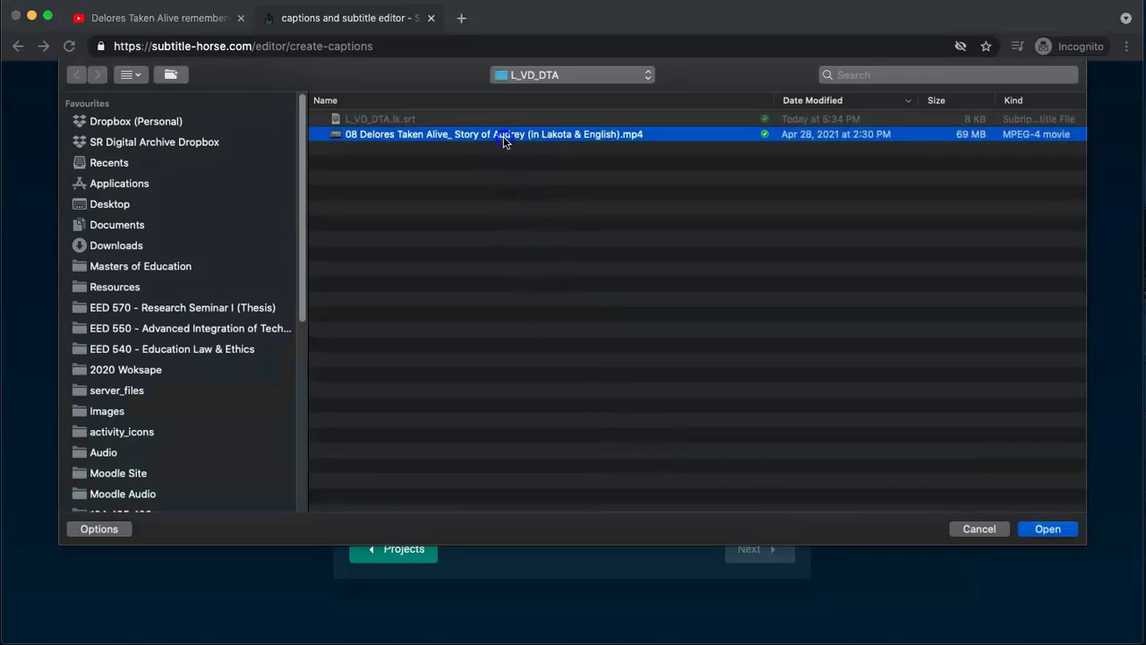
{"action": "double_click", "coordinate": [504, 136]}
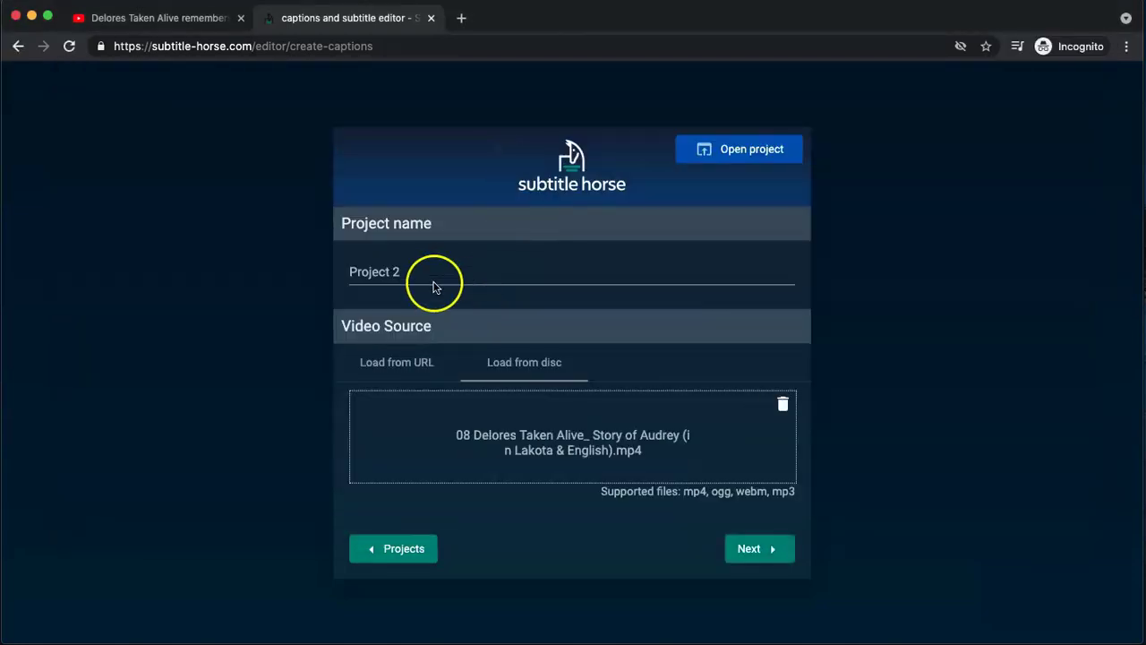
Step: Enable waveform generation, mark the frame rate unknown, and start subtitling project 2
{"action": "left_click", "coordinate": [772, 549]}
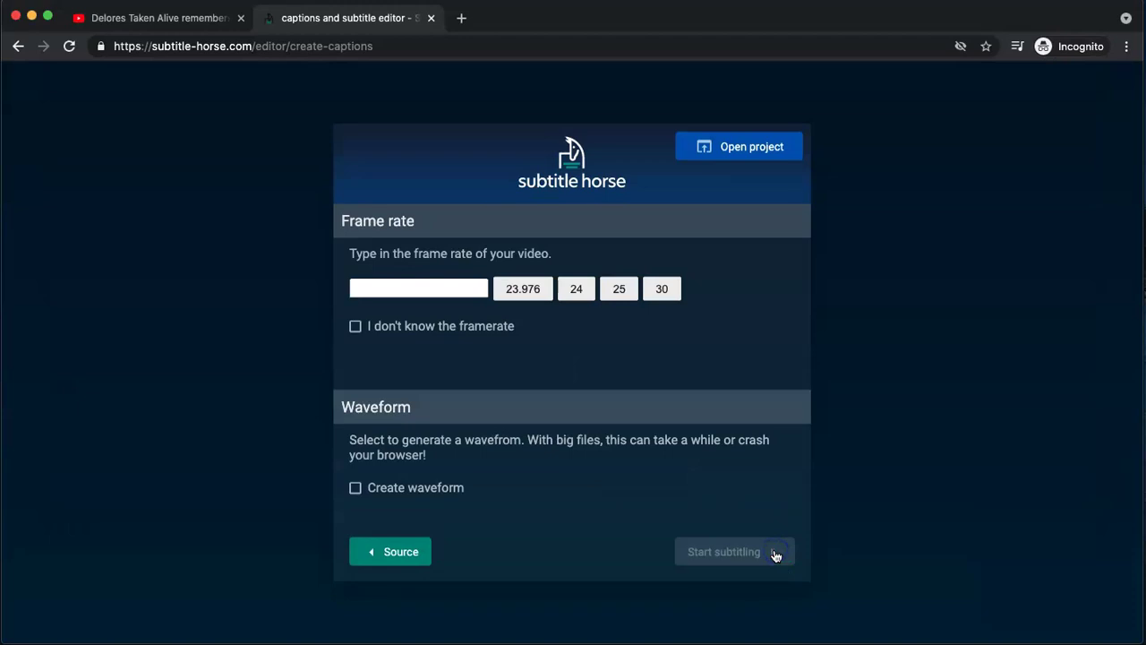
{"action": "left_click", "coordinate": [394, 487]}
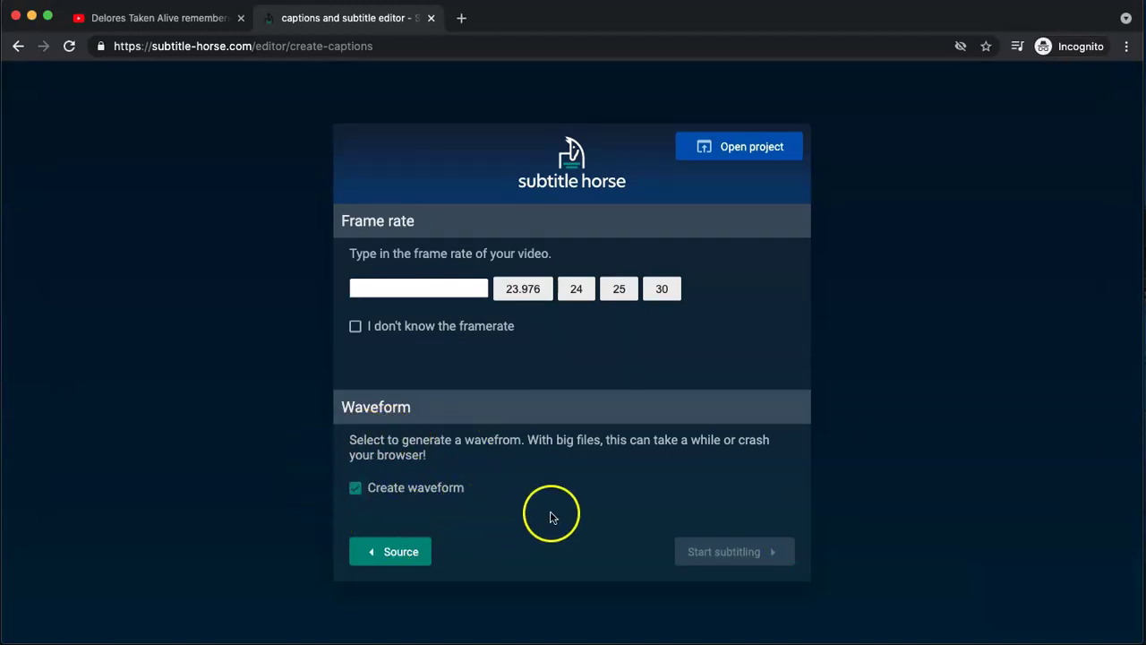
{"action": "left_click", "coordinate": [468, 338]}
{"action": "left_click", "coordinate": [723, 552]}
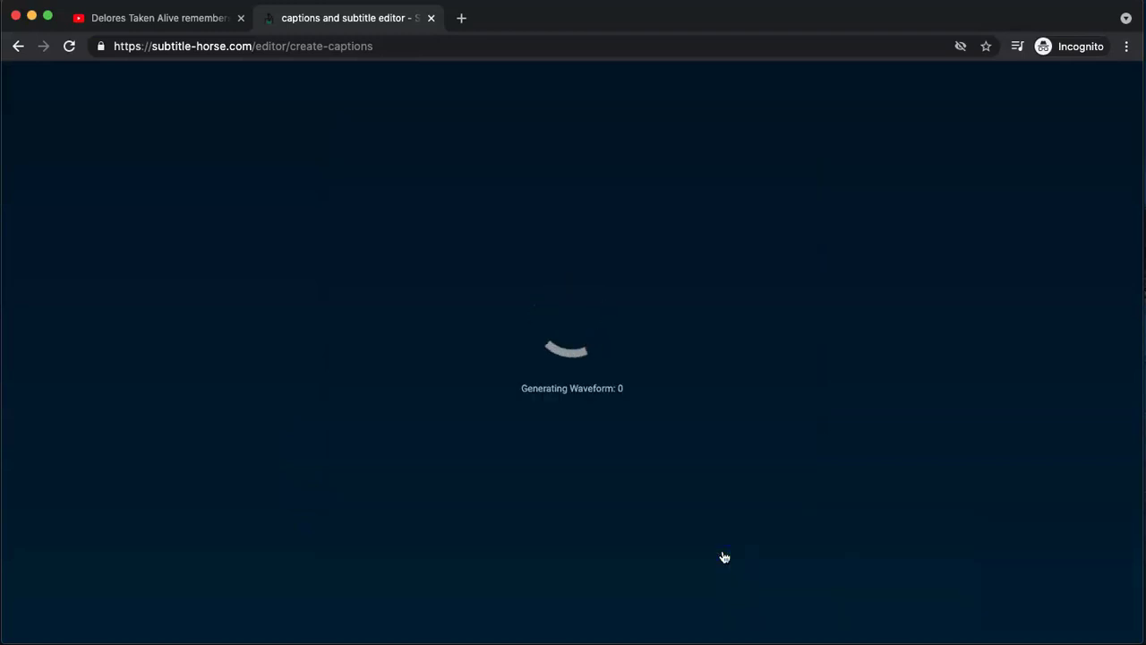
{"action": "left_click", "coordinate": [227, 603]}
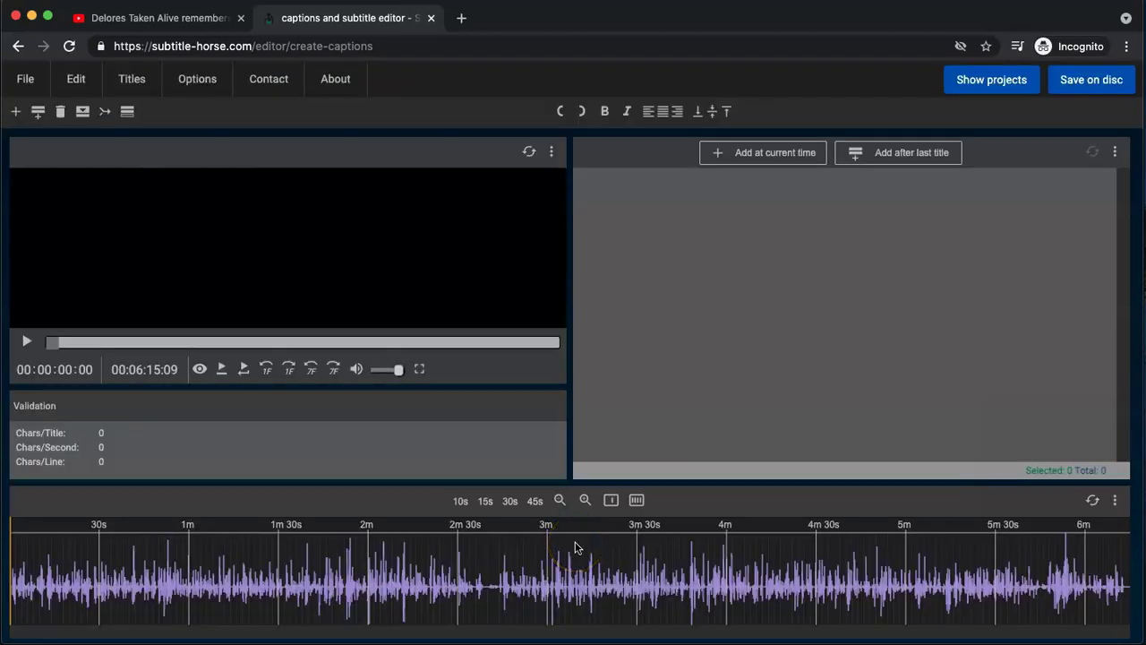
Step: Zoom the timeline to 20 seconds and add subtitle 1 from 2.40 to 8.65 seconds
{"action": "left_click", "coordinate": [612, 502]}
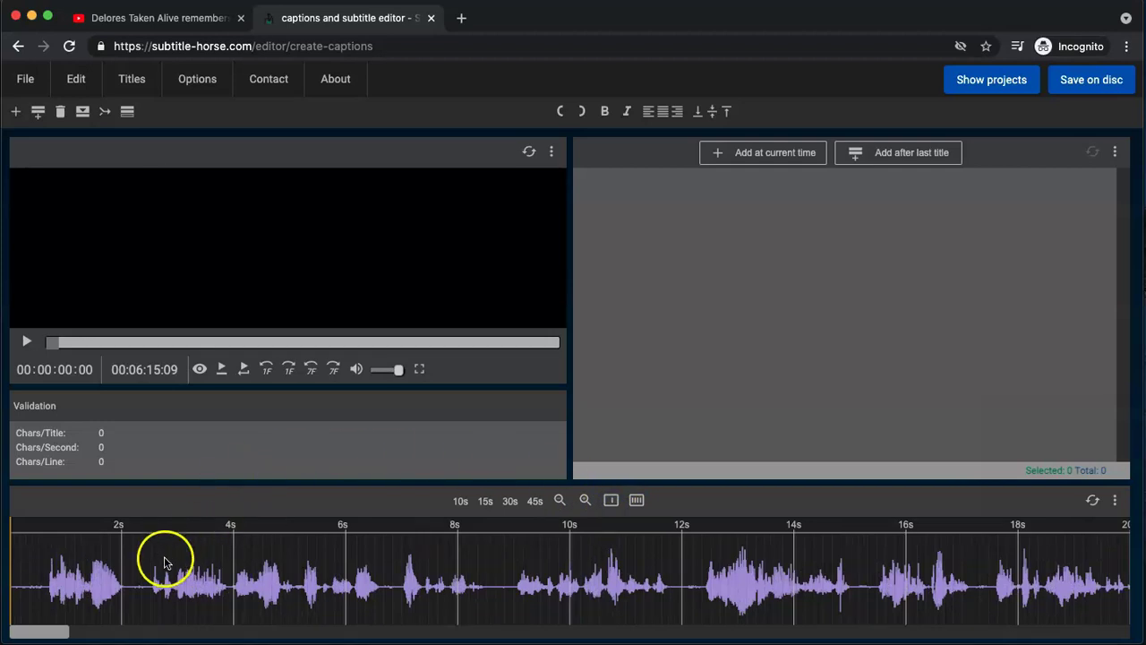
{"action": "left_click", "coordinate": [139, 586]}
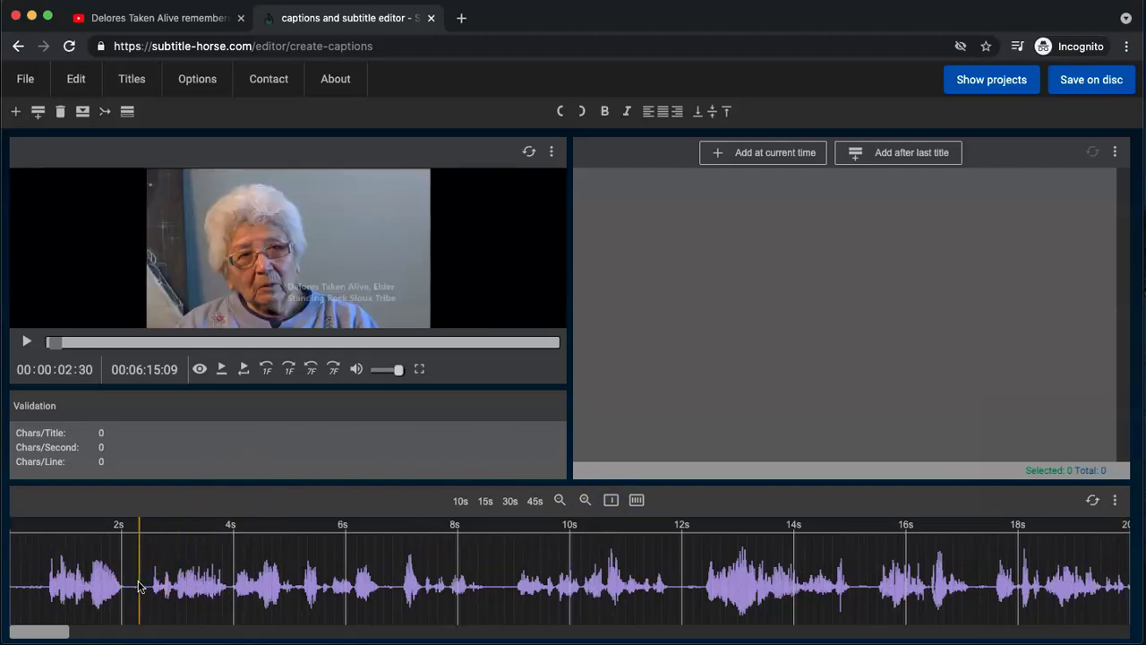
{"action": "left_click", "coordinate": [506, 588]}
{"action": "left_click", "coordinate": [145, 573]}
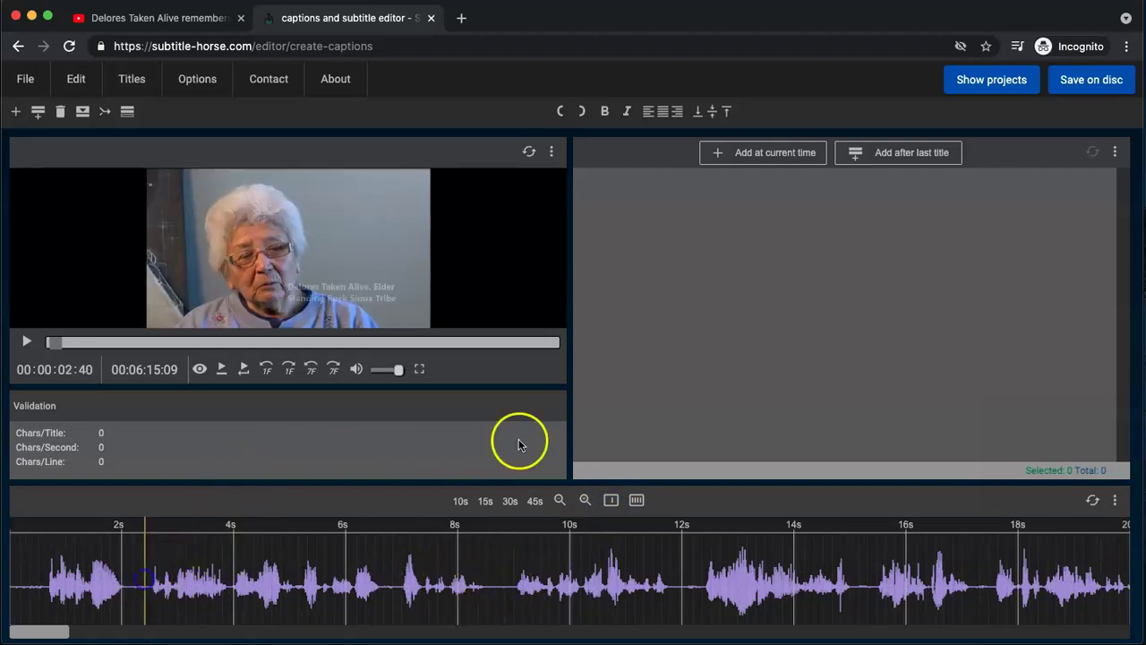
{"action": "left_click", "coordinate": [780, 153]}
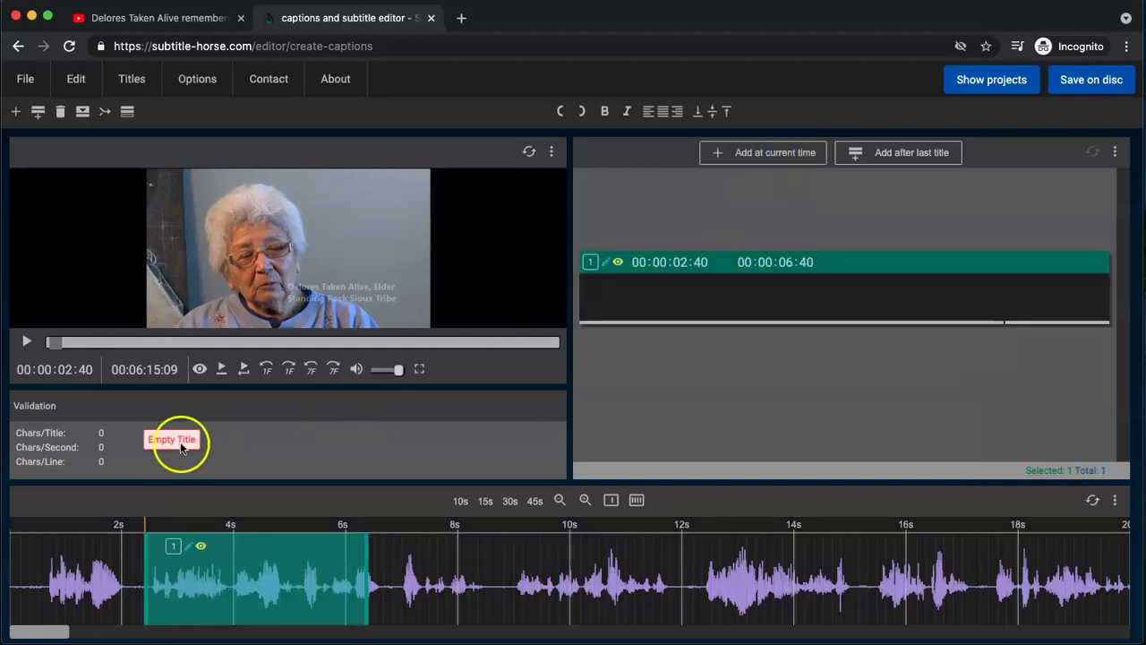
{"action": "left_click_drag", "start_coordinate": [366, 548], "coordinate": [495, 550]}
{"action": "left_click", "coordinate": [700, 216]}
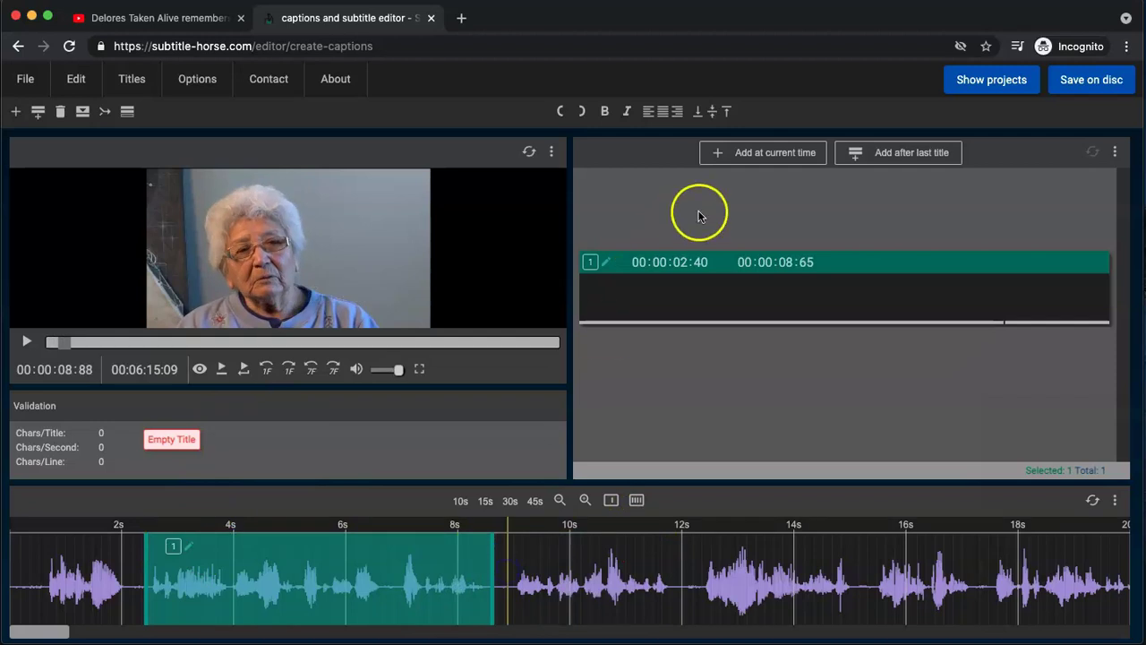
Step: Add subtitles 2 and 3, trimmed to end at 11.91 and 15.31 seconds
{"action": "left_click", "coordinate": [760, 153]}
{"action": "left_click_drag", "start_coordinate": [730, 557], "coordinate": [678, 556]}
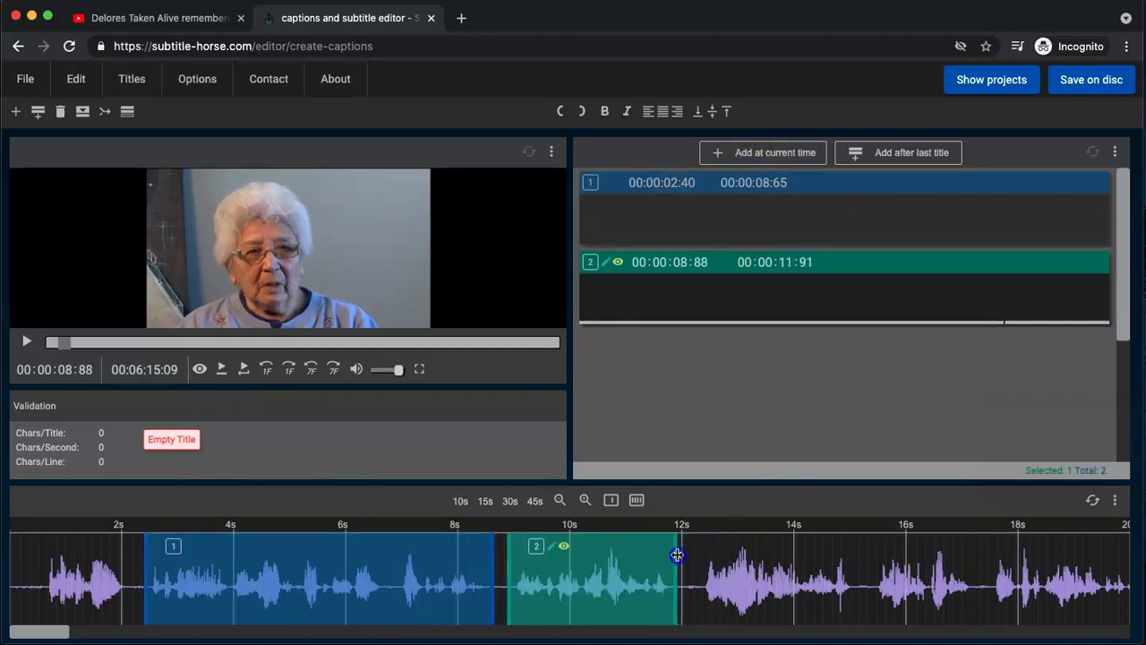
{"action": "left_click", "coordinate": [770, 161]}
{"action": "left_click_drag", "start_coordinate": [914, 576], "coordinate": [865, 566]}
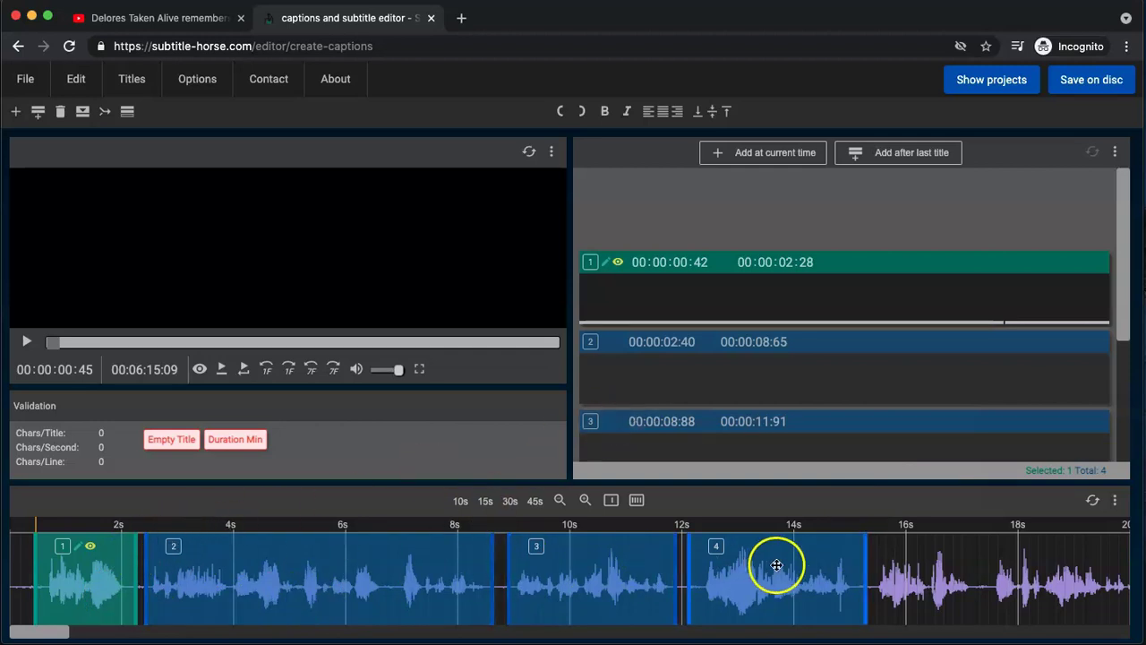
{"action": "left_click", "coordinate": [702, 293]}
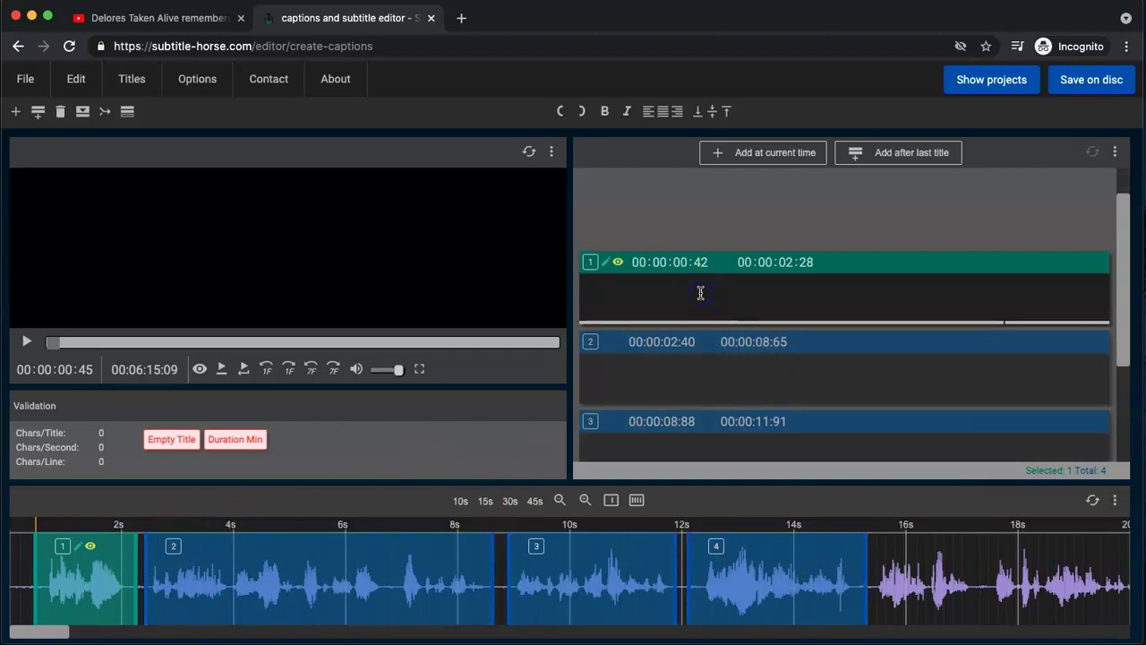
Step: Play title 1 and caption it 'eháŋni íŋ'
{"action": "left_click", "coordinate": [222, 375]}
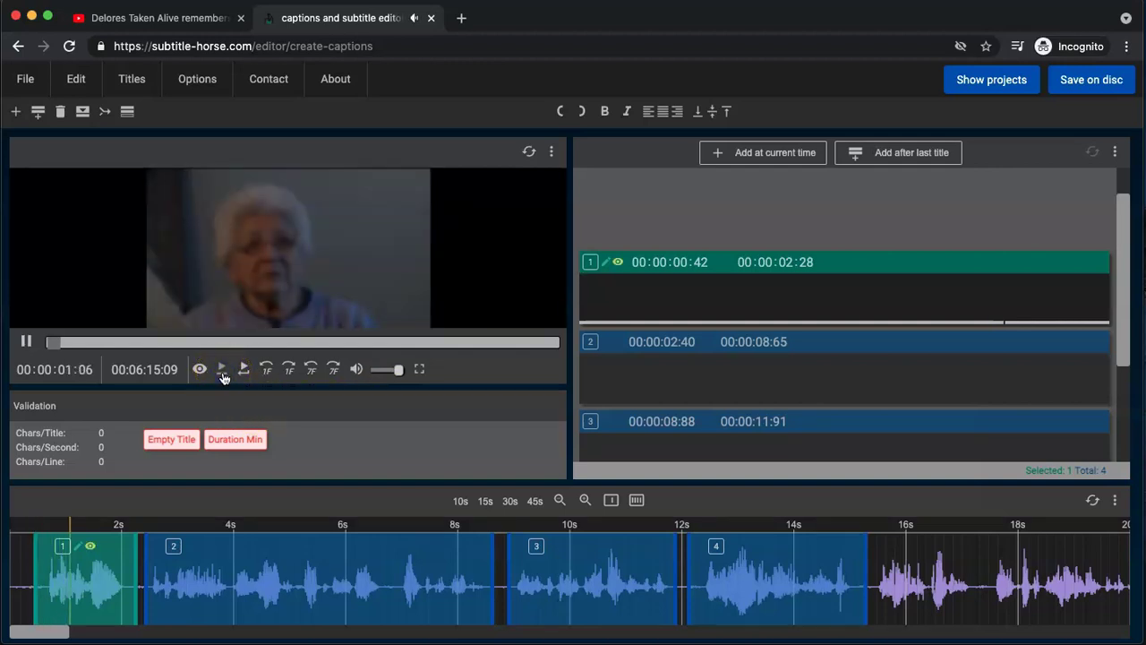
{"action": "left_click", "coordinate": [246, 370]}
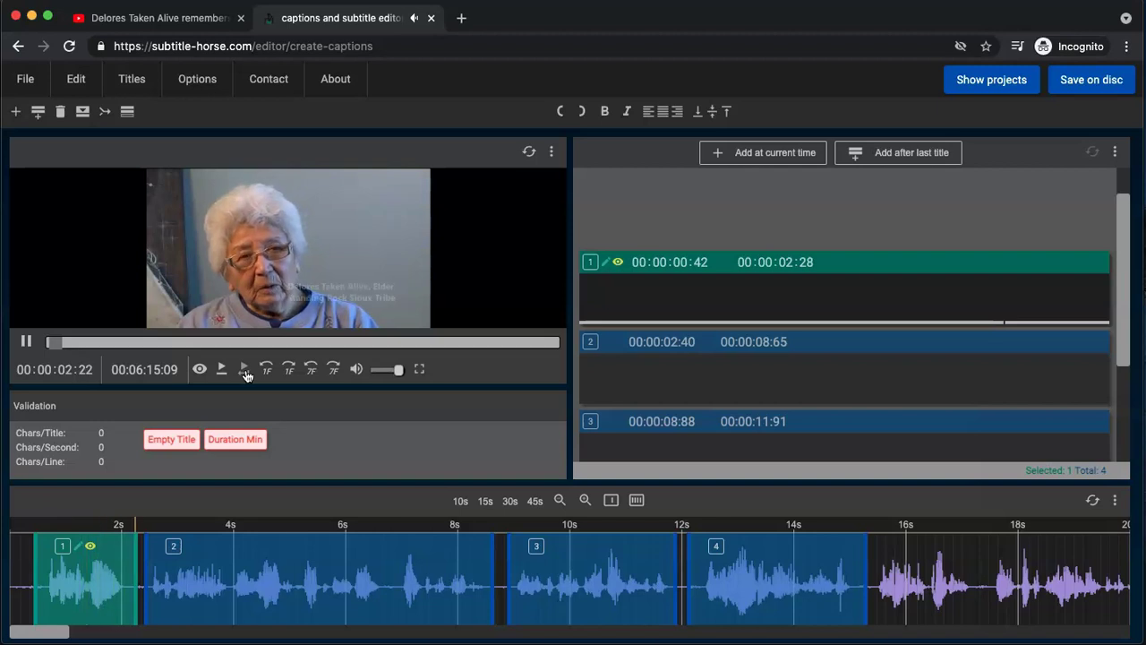
{"action": "left_click", "coordinate": [622, 290]}
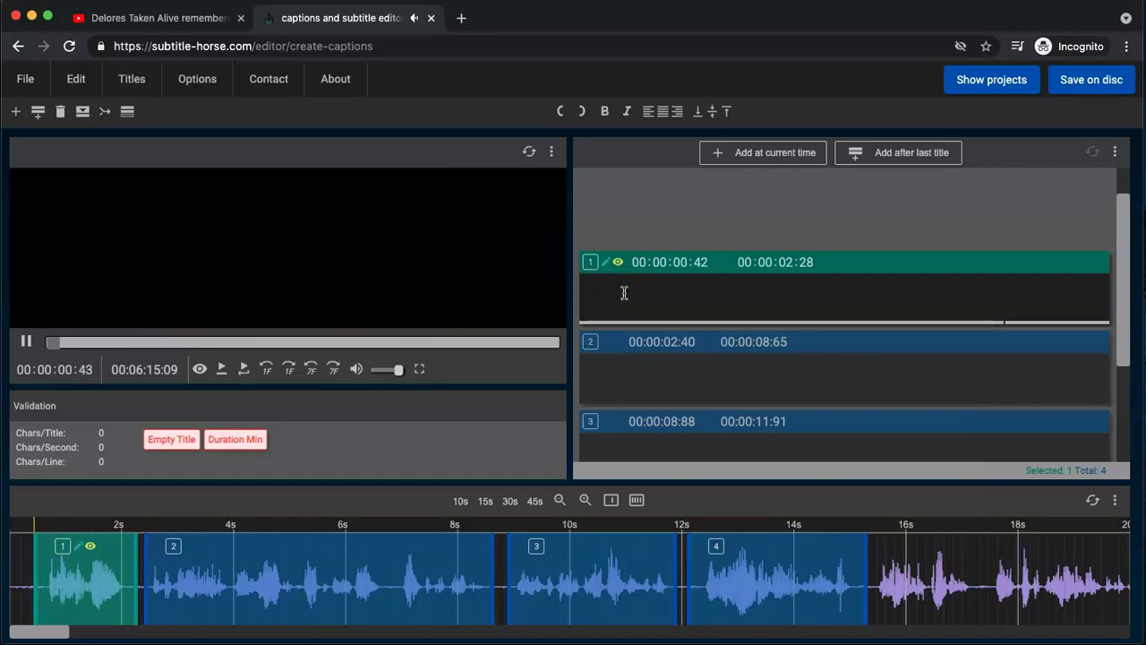
{"action": "type", "text": "ehé"}
{"action": "key", "text": "BackSpace"}
{"action": "type", "text": "á"}
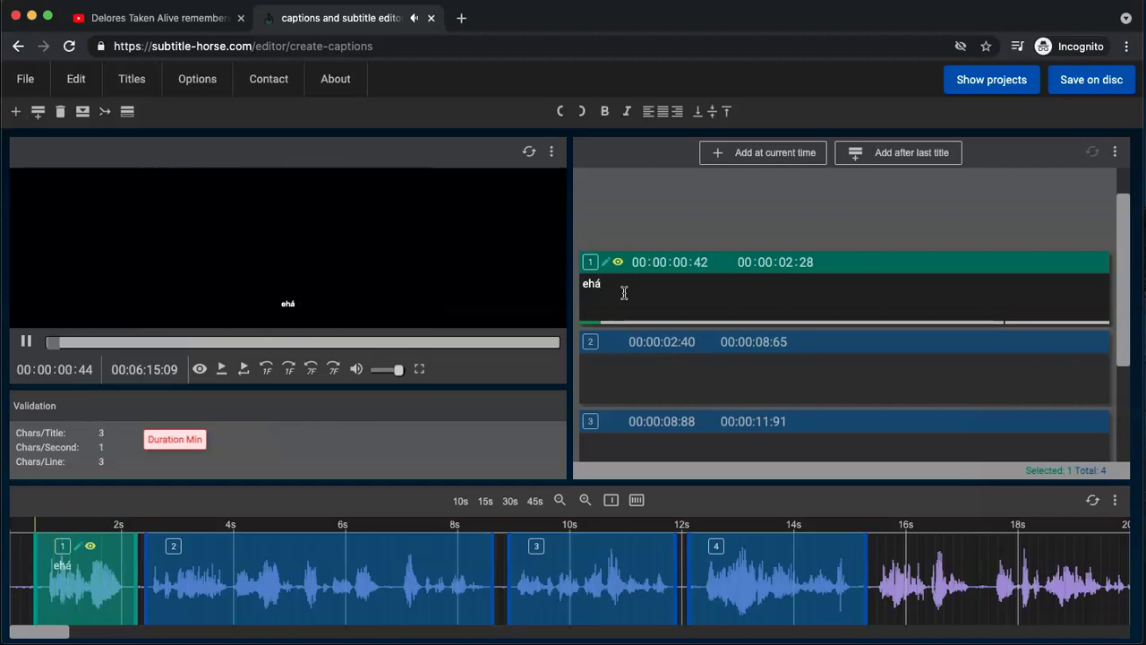
{"action": "type", "text": "ŋni íŋ"}
Step: Replay the first line, then caption title 2 'wašíču wíŋyaŋ'
{"action": "left_click", "coordinate": [290, 346]}
{"action": "left_click", "coordinate": [26, 341]}
{"action": "left_click", "coordinate": [72, 624]}
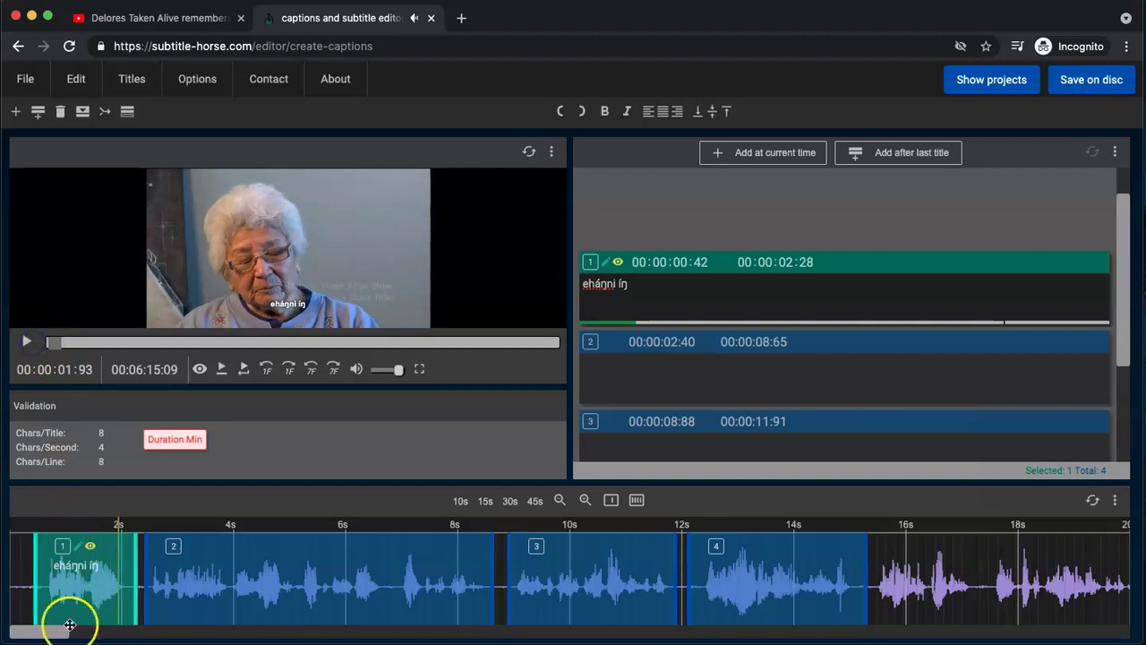
{"action": "left_click", "coordinate": [693, 295]}
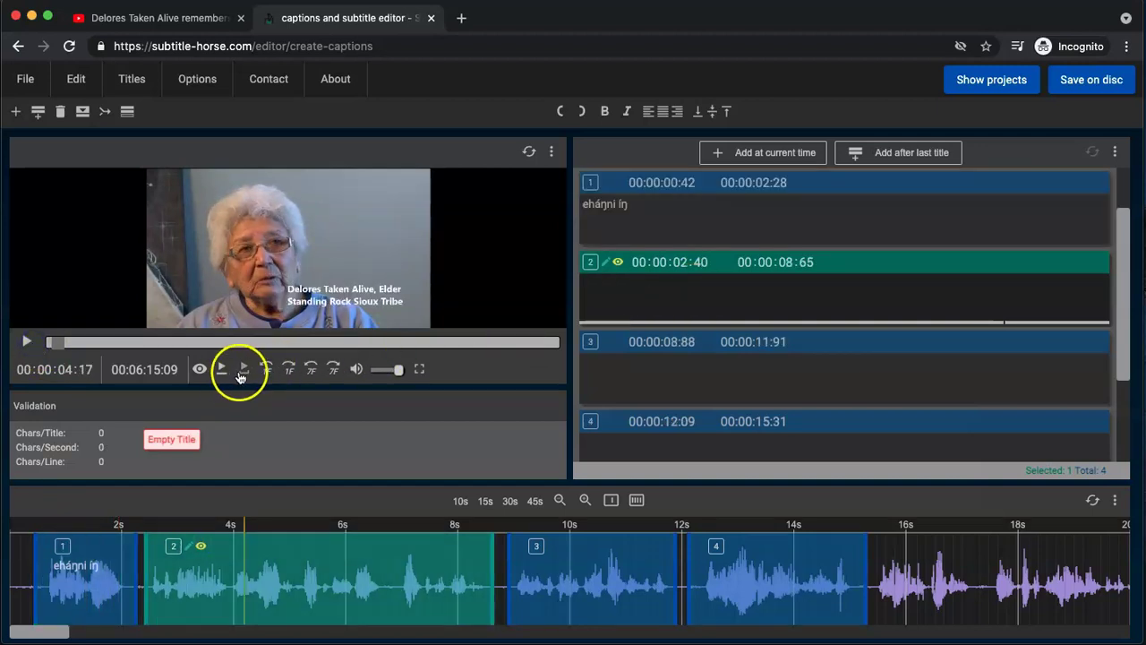
{"action": "type", "text": "w"}
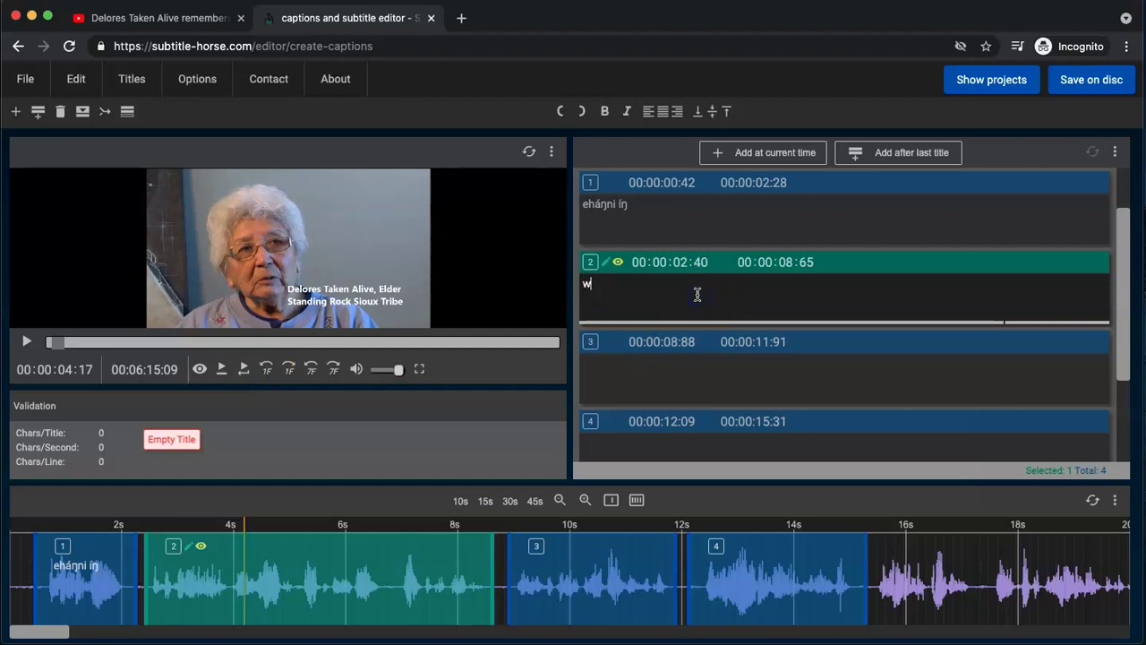
{"action": "type", "text": "ašíču"}
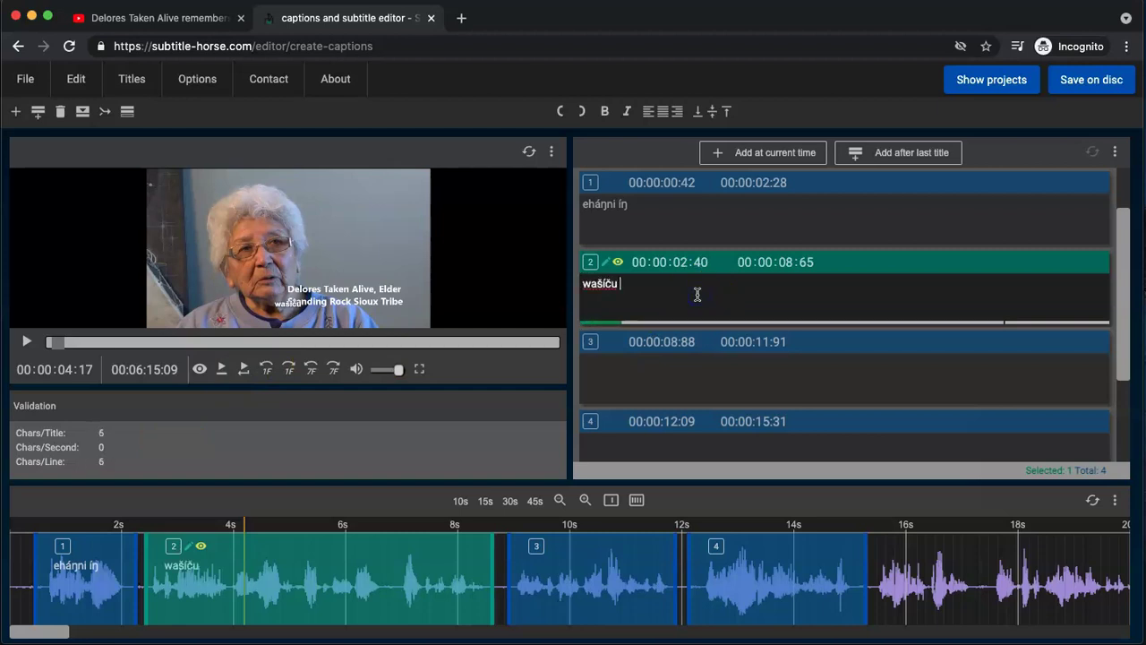
{"action": "left_click", "coordinate": [676, 315]}
{"action": "type", "text": "aŋka mak'ú."}
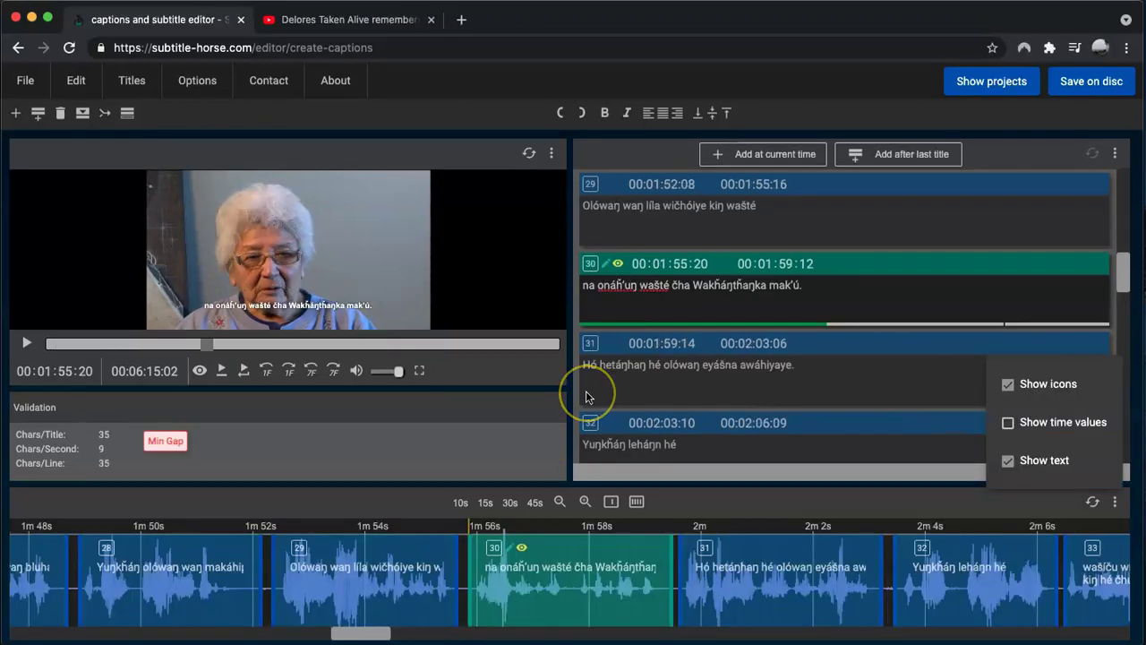
Step: Step through titles 29–31 and play title 32 'Yuŋkȟáŋ leháŋŋ hé' against the video
{"action": "left_click", "coordinate": [635, 302]}
{"action": "key", "text": "Up"}
{"action": "key", "text": "Down"}
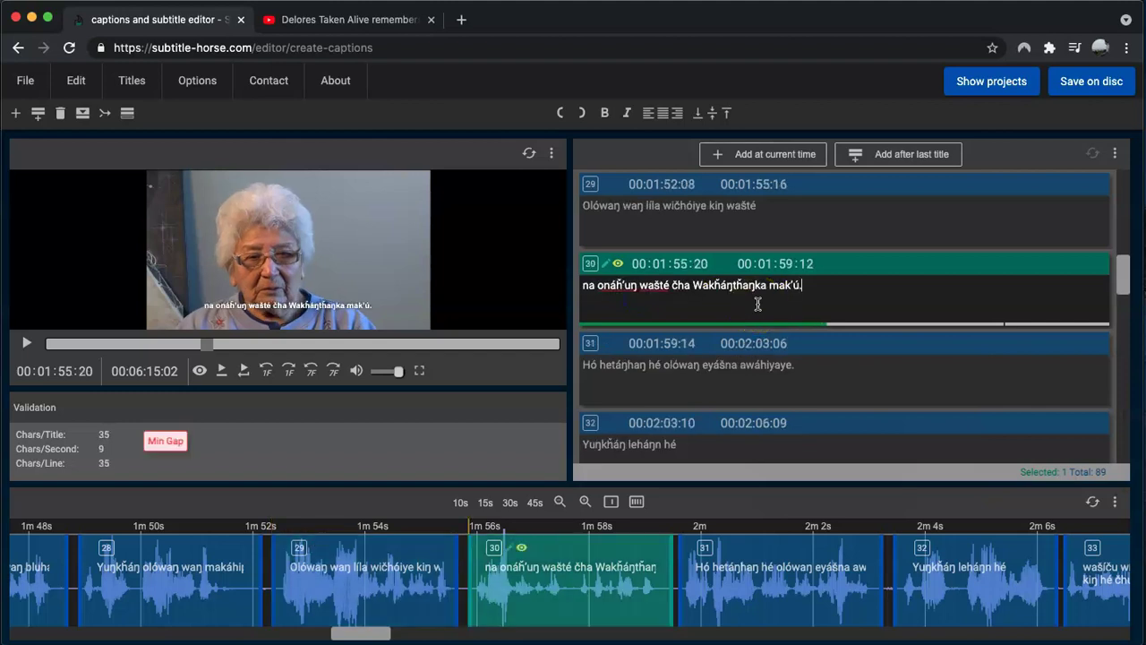
{"action": "key", "text": "Down"}
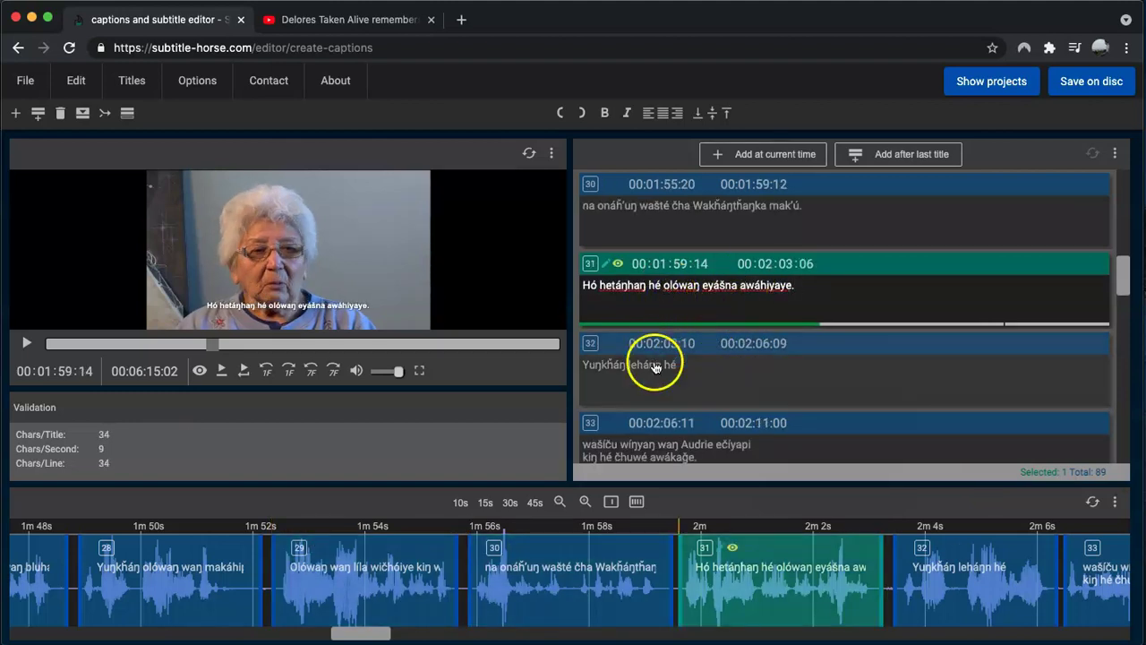
{"action": "left_click", "coordinate": [668, 365]}
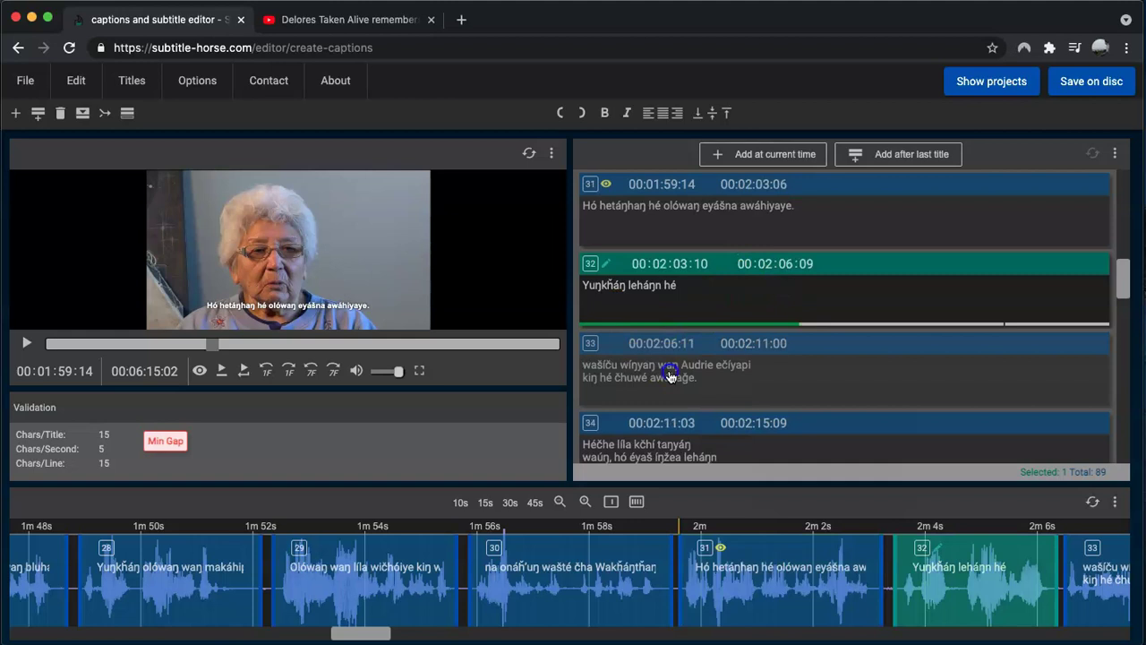
{"action": "left_click", "coordinate": [243, 370]}
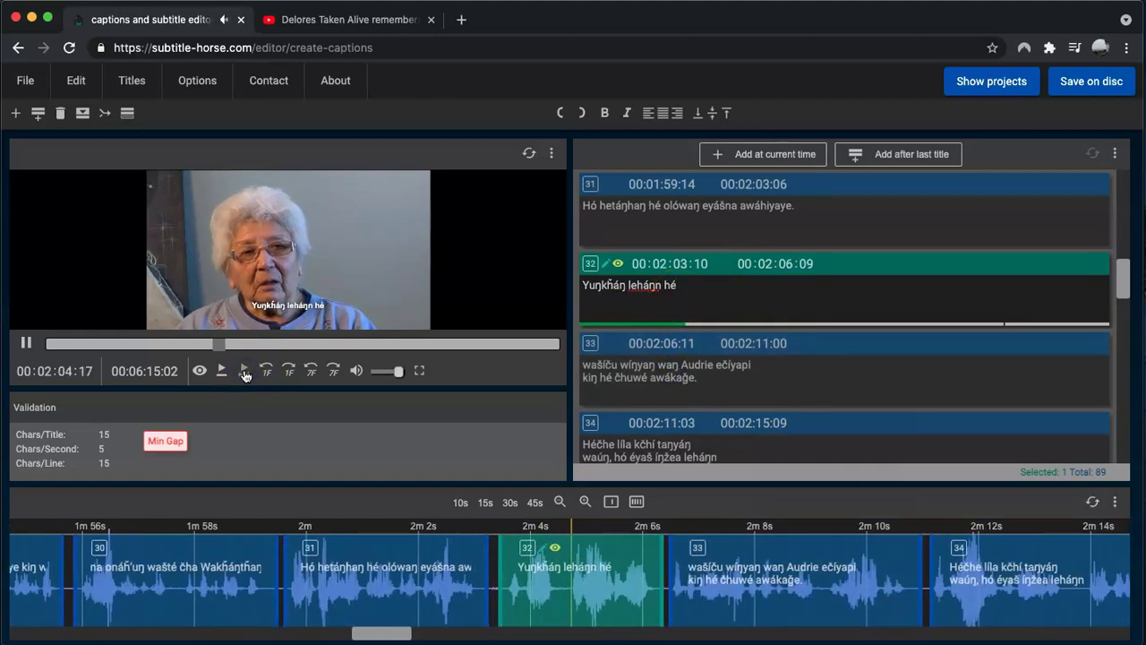
Step: Trim title 32 to end at 00:02:06:07
{"action": "left_click", "coordinate": [66, 346]}
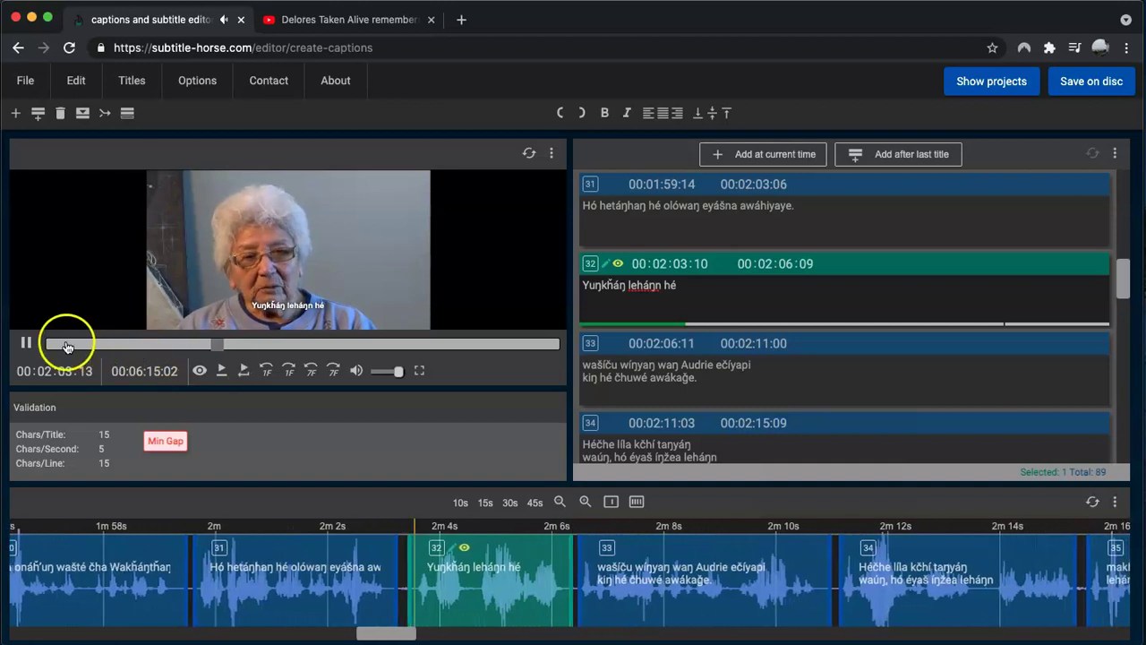
{"action": "left_click", "coordinate": [25, 342]}
{"action": "mouse_move", "coordinate": [571, 556]}
{"action": "left_mouse_down"}
{"action": "mouse_move", "coordinate": [539, 559]}
{"action": "mouse_move", "coordinate": [580, 560]}
{"action": "left_mouse_up"}
Step: Remove the duplicated text from title 33, keeping its two-line caption, then select title 36
{"action": "left_click", "coordinate": [692, 385]}
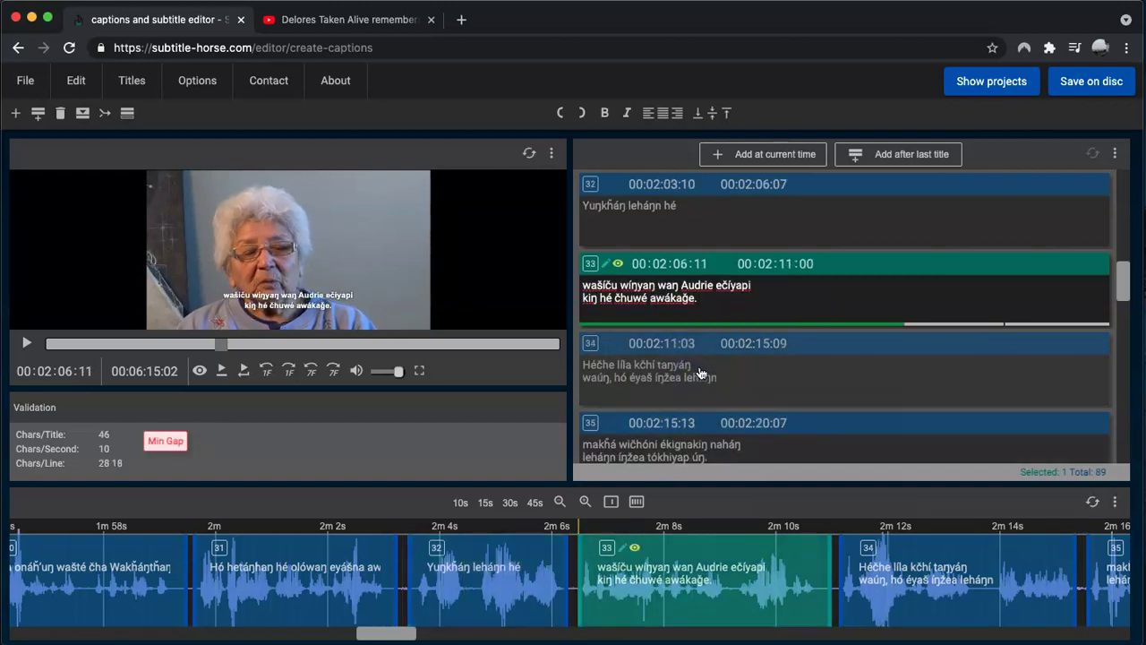
{"action": "triple_click", "coordinate": [710, 303]}
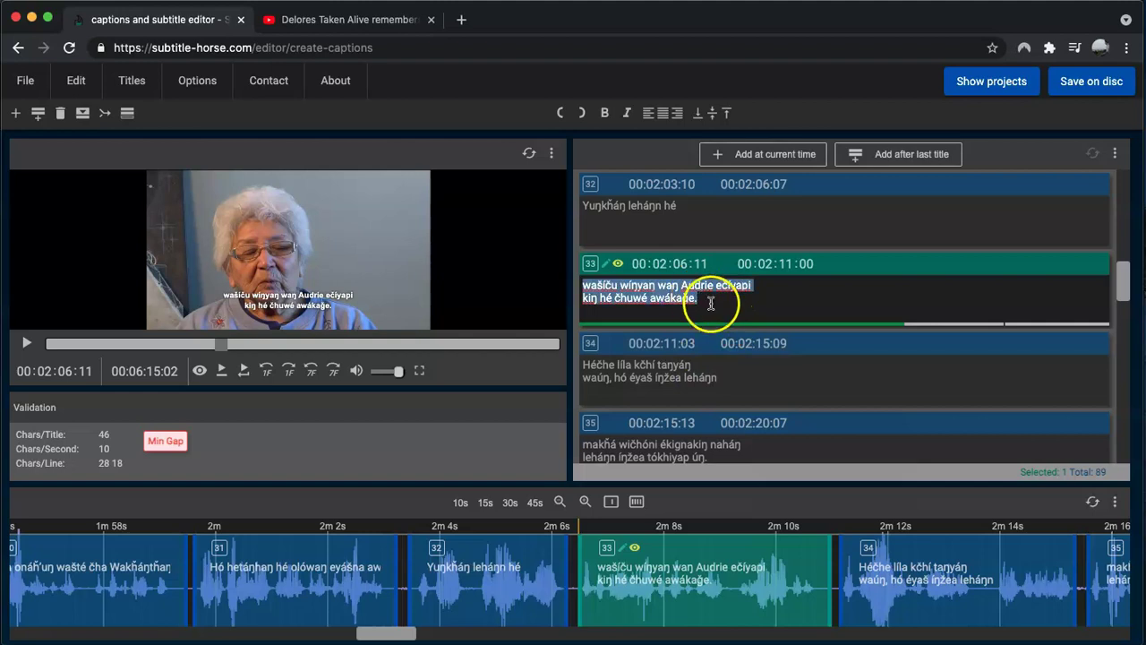
{"action": "key", "text": "super+c"}
{"action": "key", "text": "Right"}
{"action": "key", "text": "super+v"}
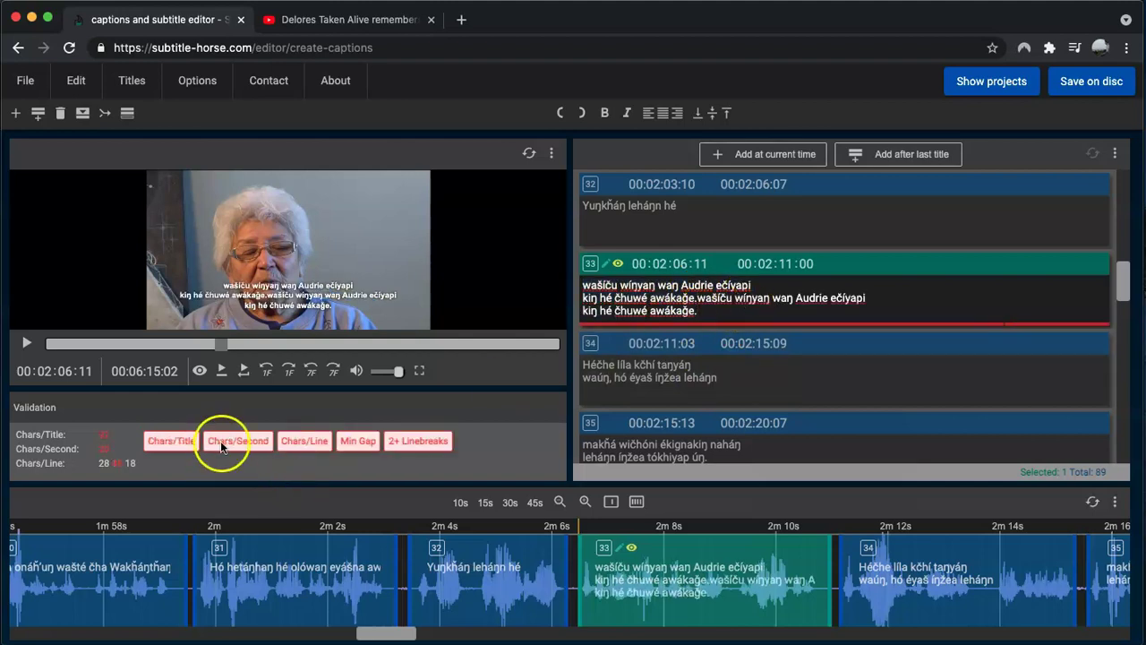
{"action": "double_click", "coordinate": [694, 310]}
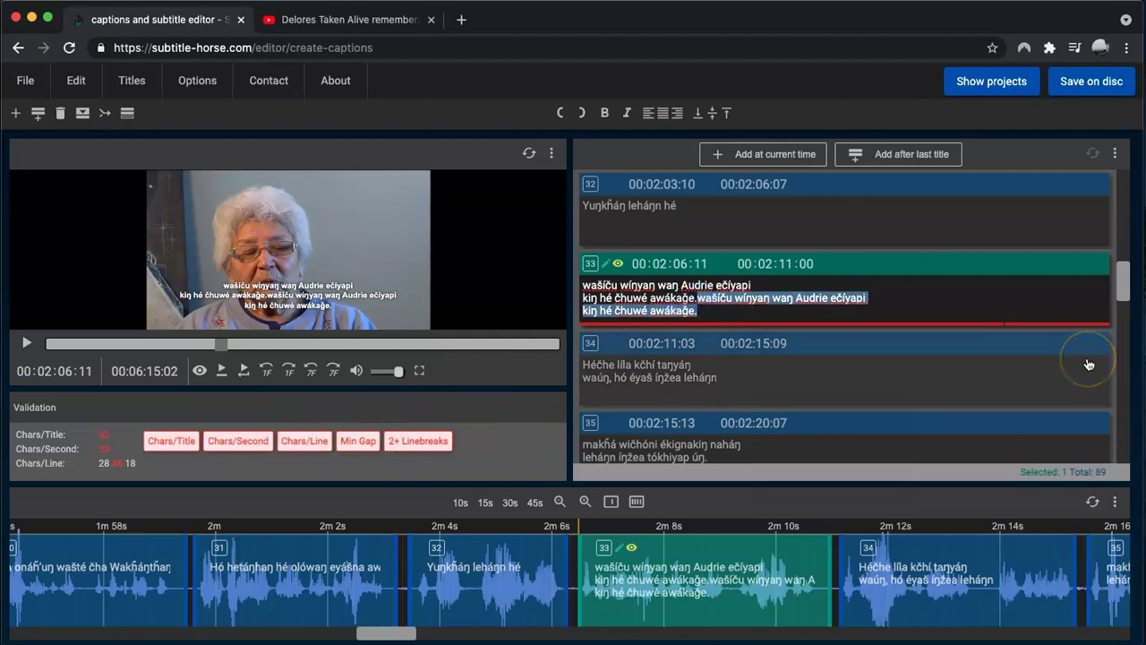
{"action": "key", "text": "BackSpace"}
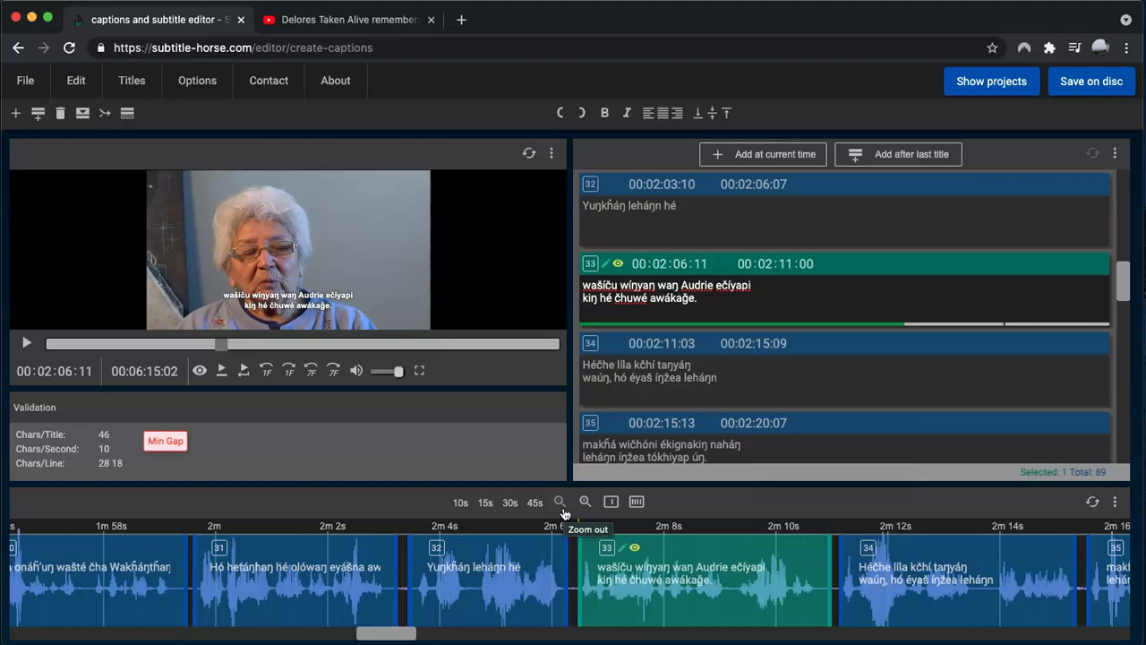
{"action": "scroll", "coordinate": [681, 305], "scroll_direction": "down", "scroll_amount": 3}
{"action": "left_click", "coordinate": [761, 266]}
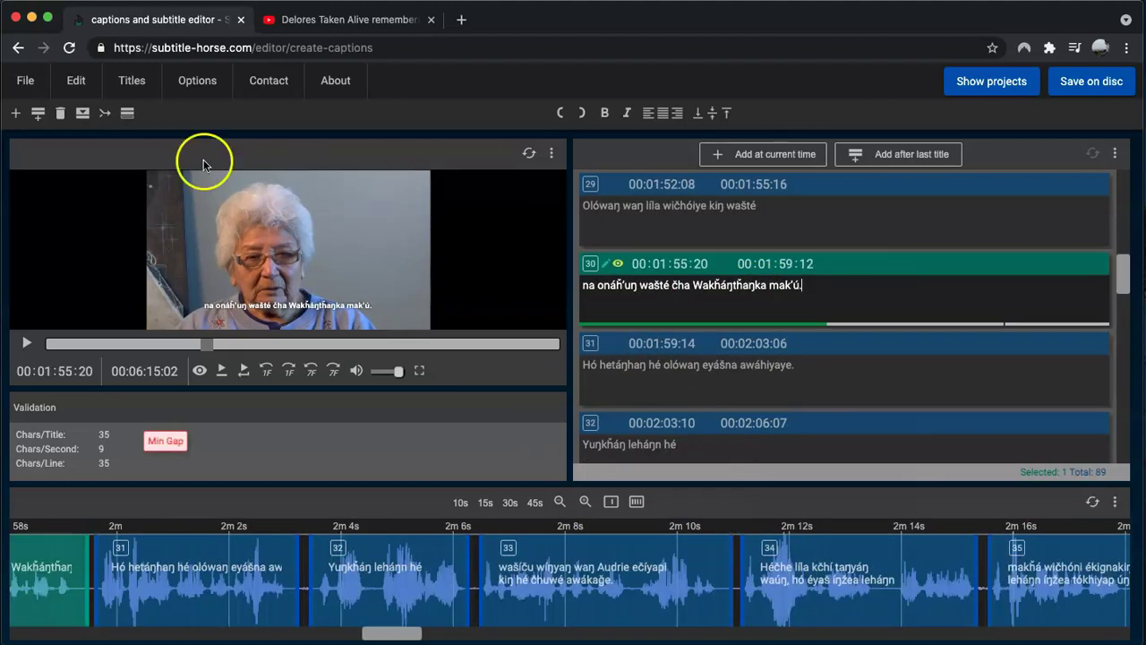
Step: Export the captions via File > Export in SRT format as 'filename'
{"action": "left_click", "coordinate": [25, 81]}
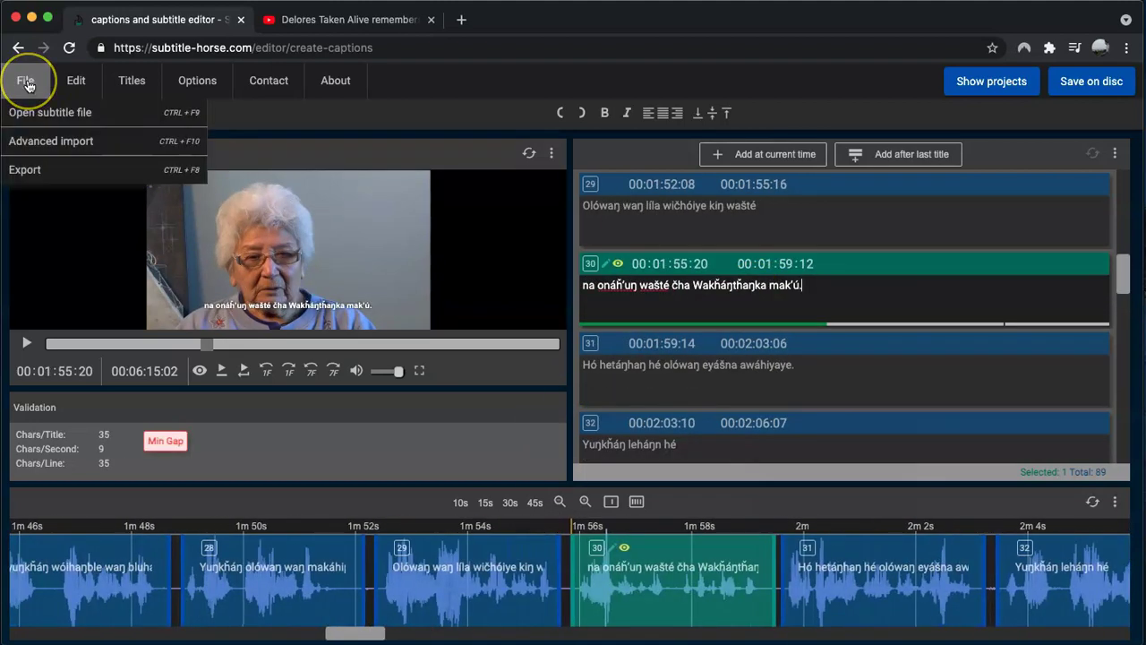
{"action": "left_click", "coordinate": [28, 170]}
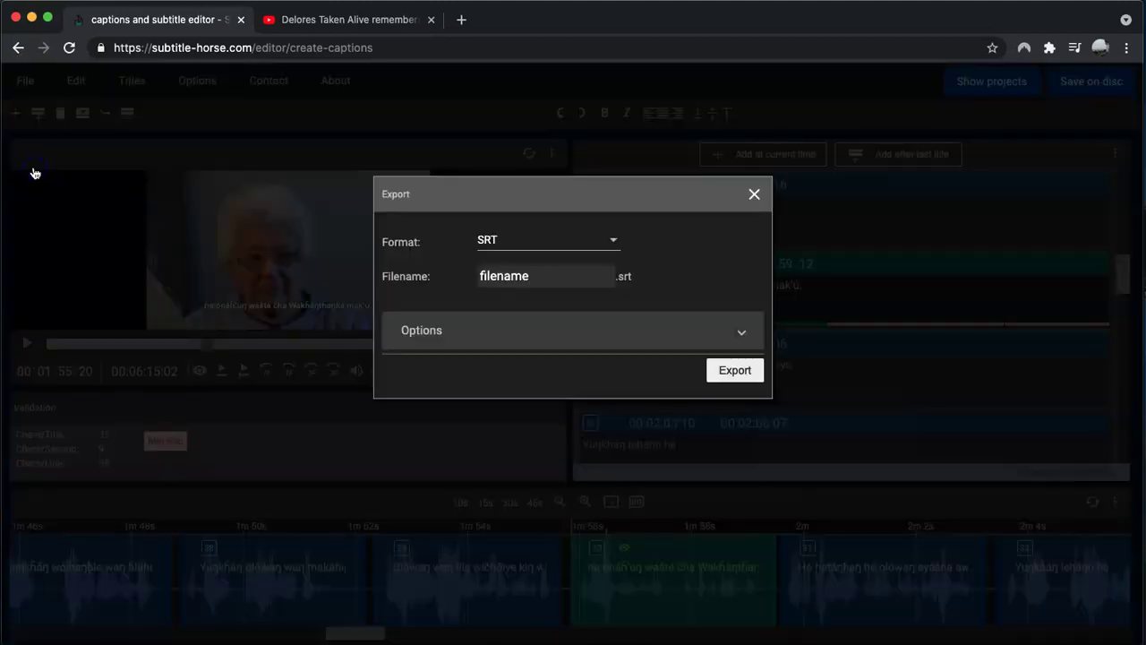
{"action": "left_click", "coordinate": [538, 280]}
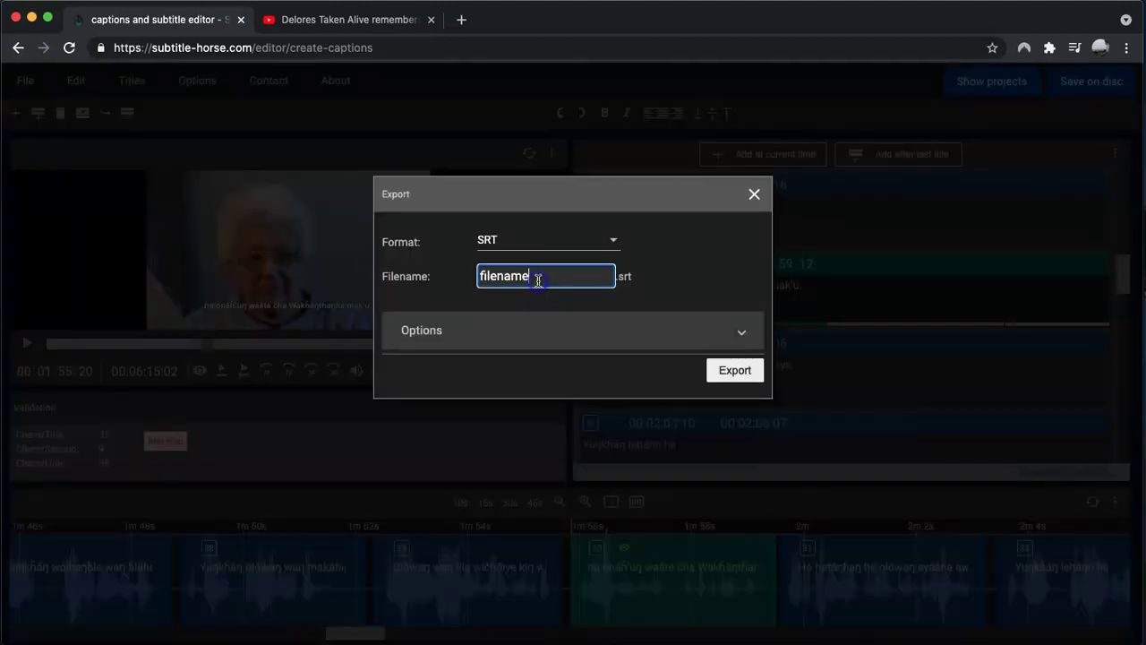
{"action": "left_click", "coordinate": [737, 374]}
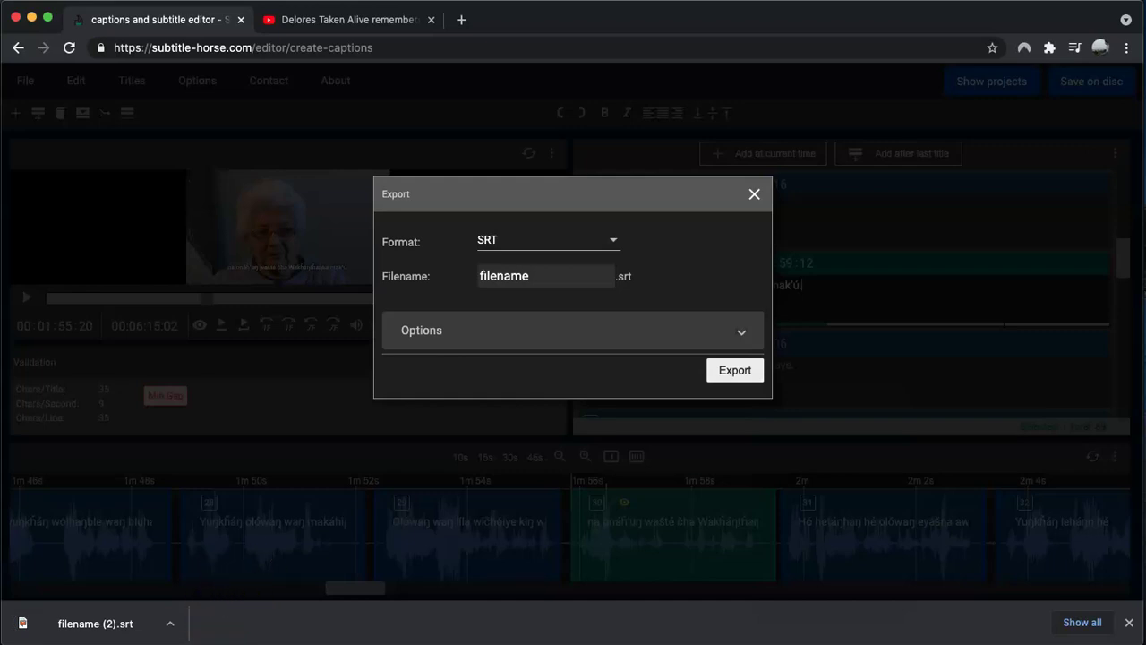
{"action": "key", "text": "super+Tab"}
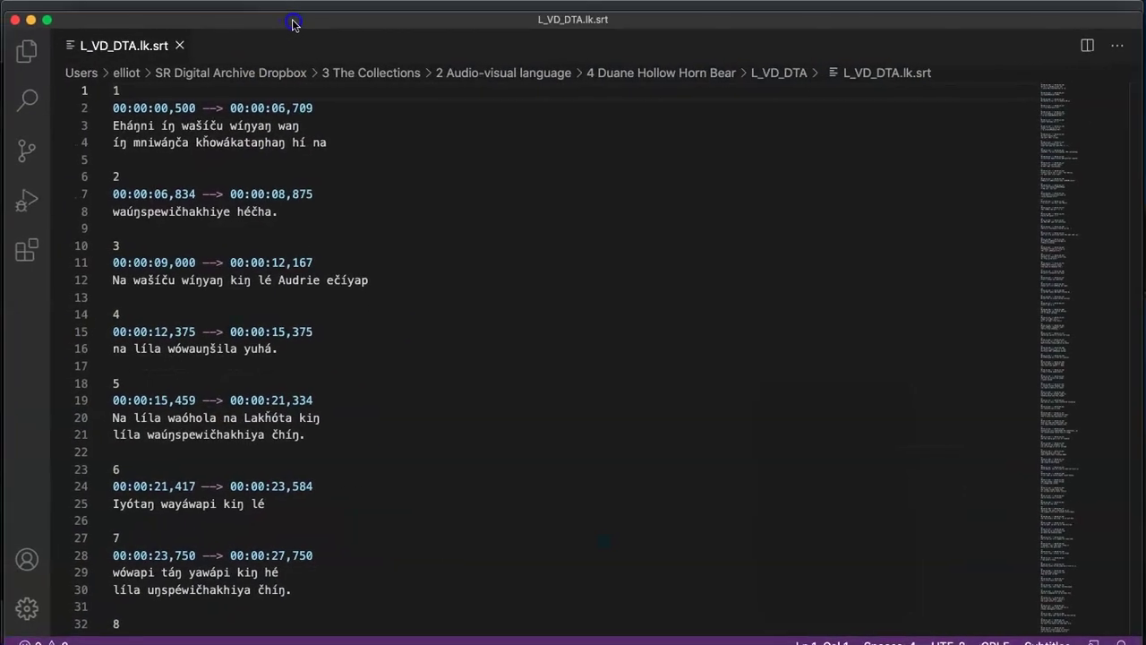
Step: Inspect cue 8's timecode and text lines in L_VD_DTA.lk.srt, then return to the YouTube tab
{"action": "scroll", "coordinate": [380, 249], "scroll_direction": "down", "scroll_amount": 6}
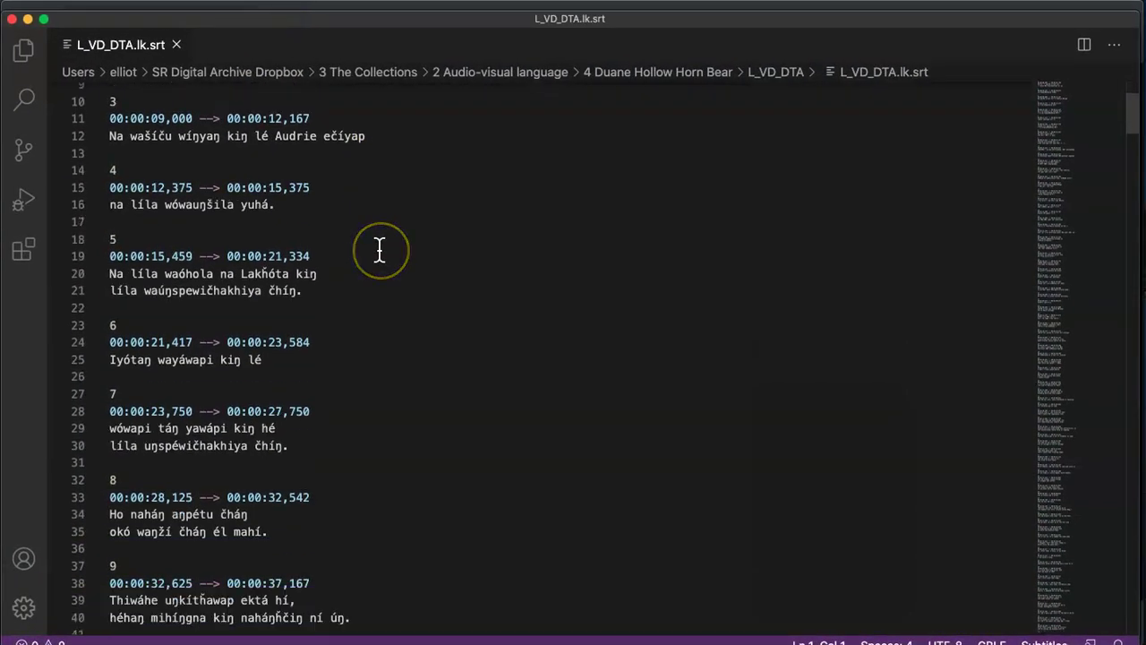
{"action": "left_click_drag", "start_coordinate": [309, 353], "coordinate": [106, 351]}
{"action": "left_click_drag", "start_coordinate": [277, 388], "coordinate": [131, 376]}
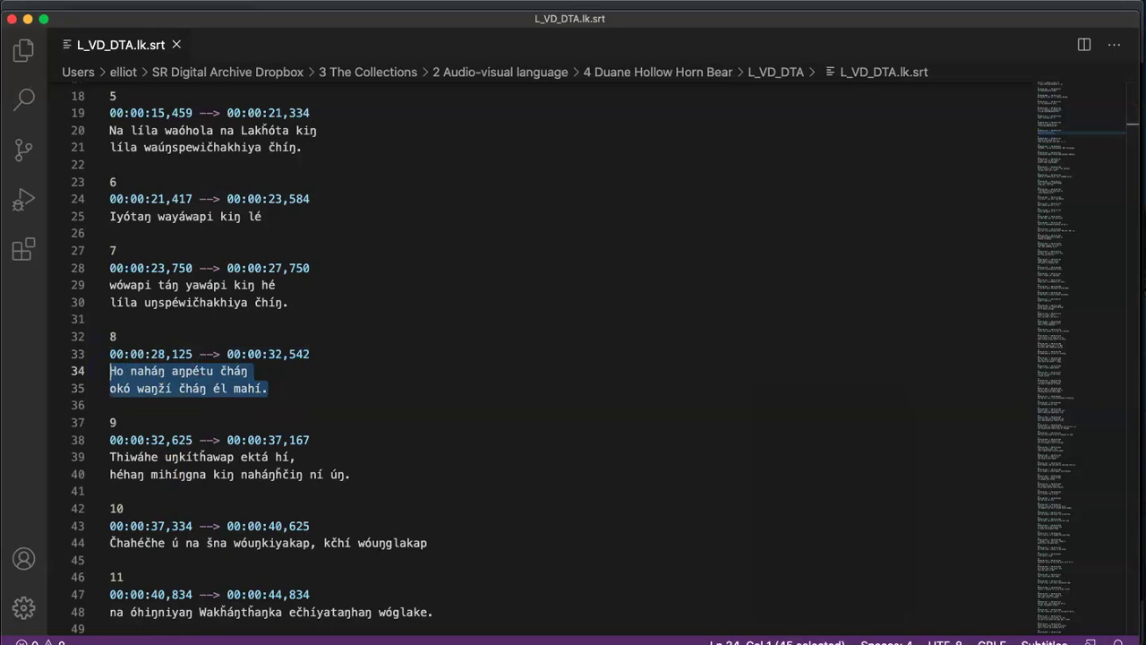
{"action": "key", "text": "super+Tab"}
{"action": "left_click", "coordinate": [402, 205]}
{"action": "left_click", "coordinate": [307, 20]}
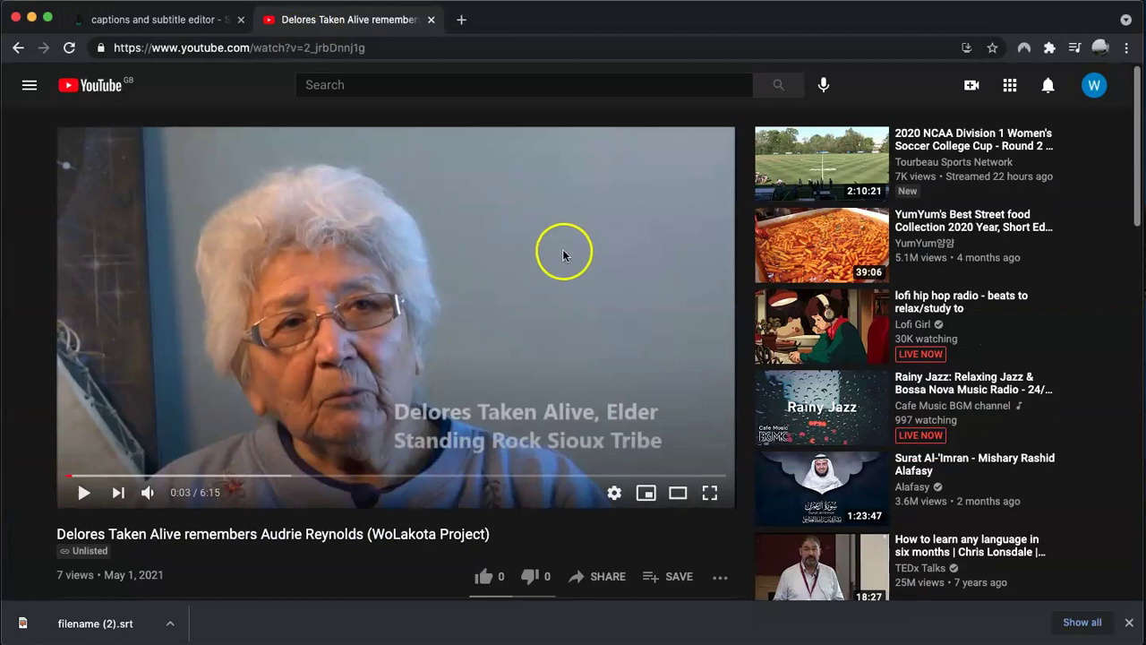
Step: Open the Delores Taken Alive video in YouTube Studio via EDIT VIDEO, heading to its subtitles
{"action": "scroll", "coordinate": [573, 295], "scroll_direction": "down", "scroll_amount": 1}
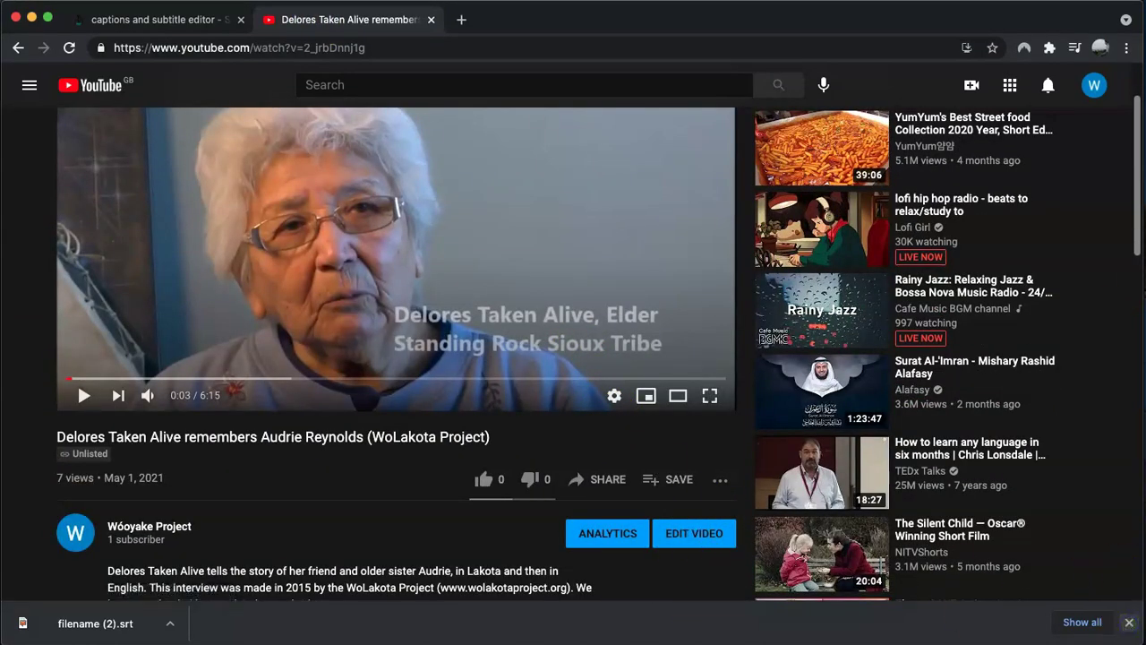
{"action": "left_click", "coordinate": [1128, 623]}
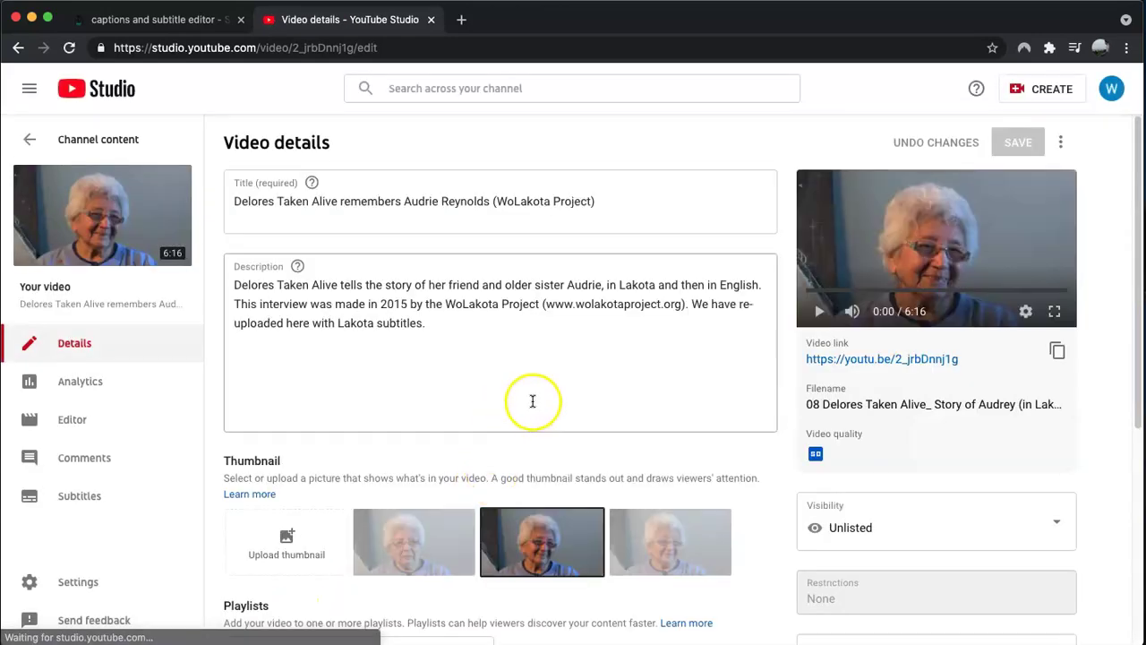
{"action": "left_click", "coordinate": [79, 498]}
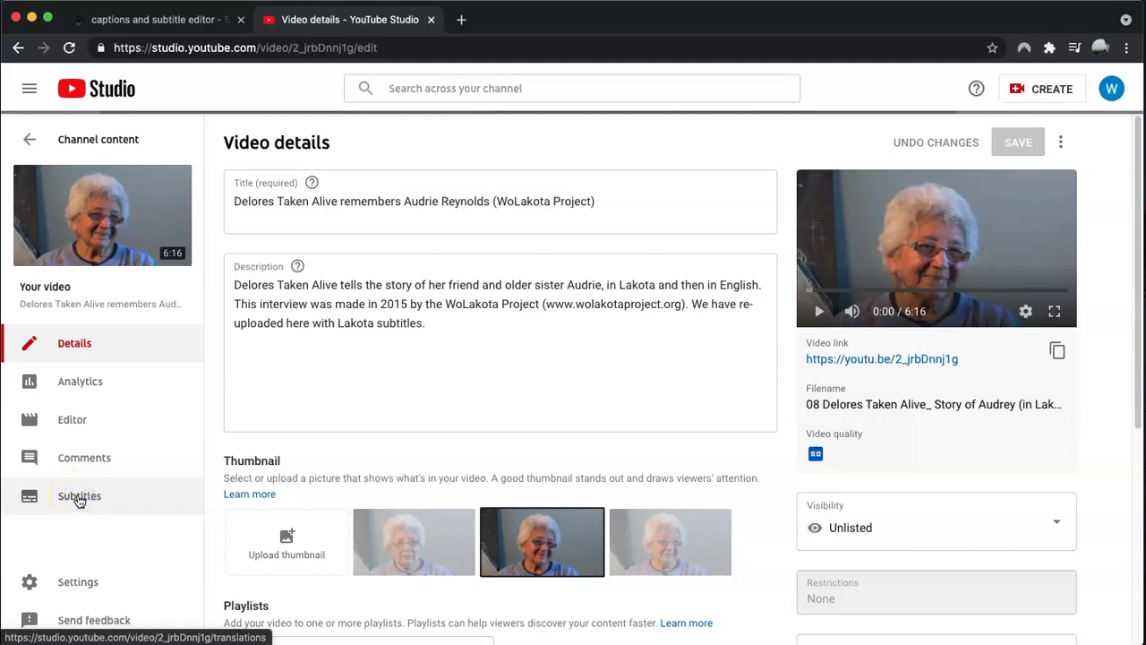
Step: Add Lao as a subtitle language, then start adding subtitles on the Lao row
{"action": "left_click", "coordinate": [79, 498]}
{"action": "left_click", "coordinate": [283, 371]}
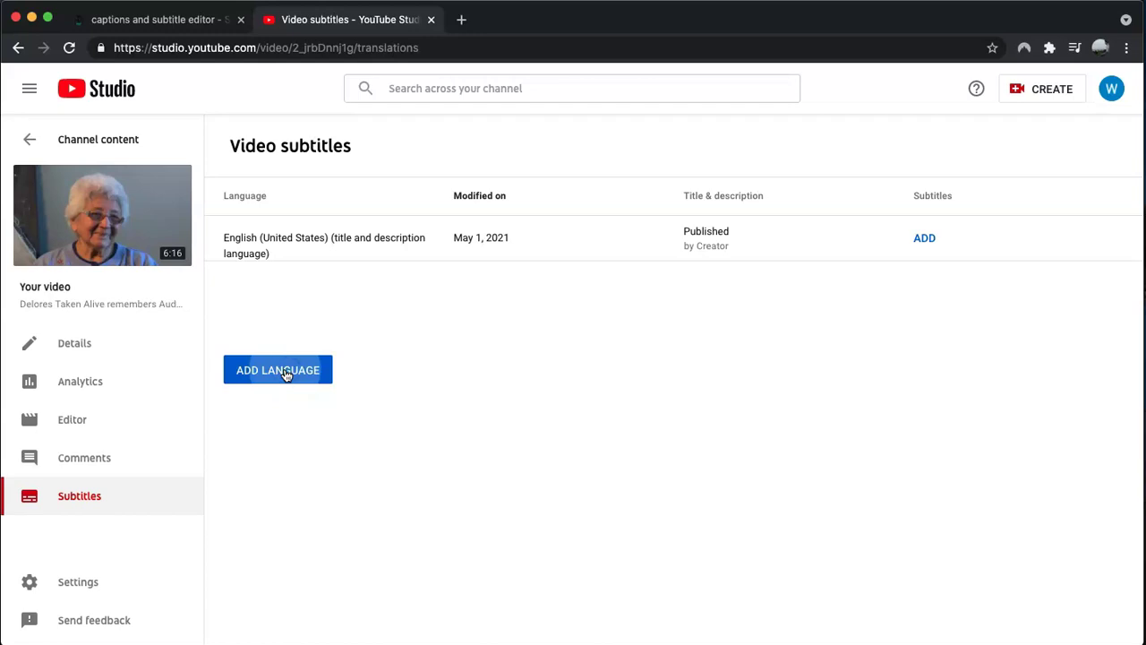
{"action": "scroll", "coordinate": [439, 237], "scroll_direction": "down", "scroll_amount": 3}
{"action": "scroll", "coordinate": [439, 238], "scroll_direction": "down", "scroll_amount": 20}
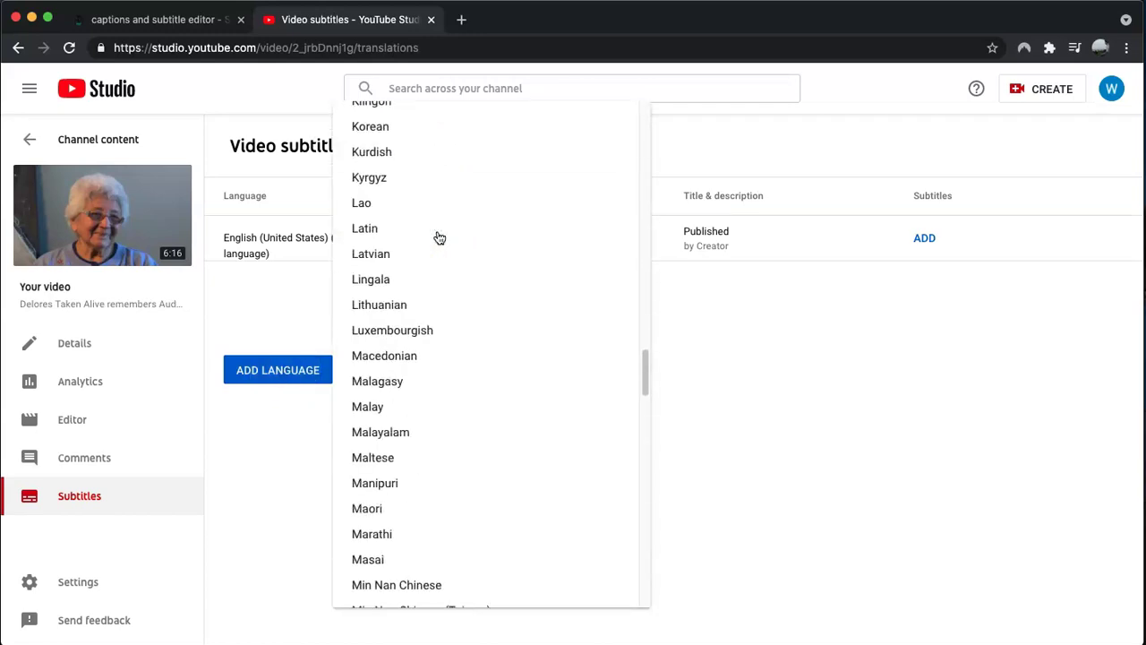
{"action": "left_click", "coordinate": [381, 204]}
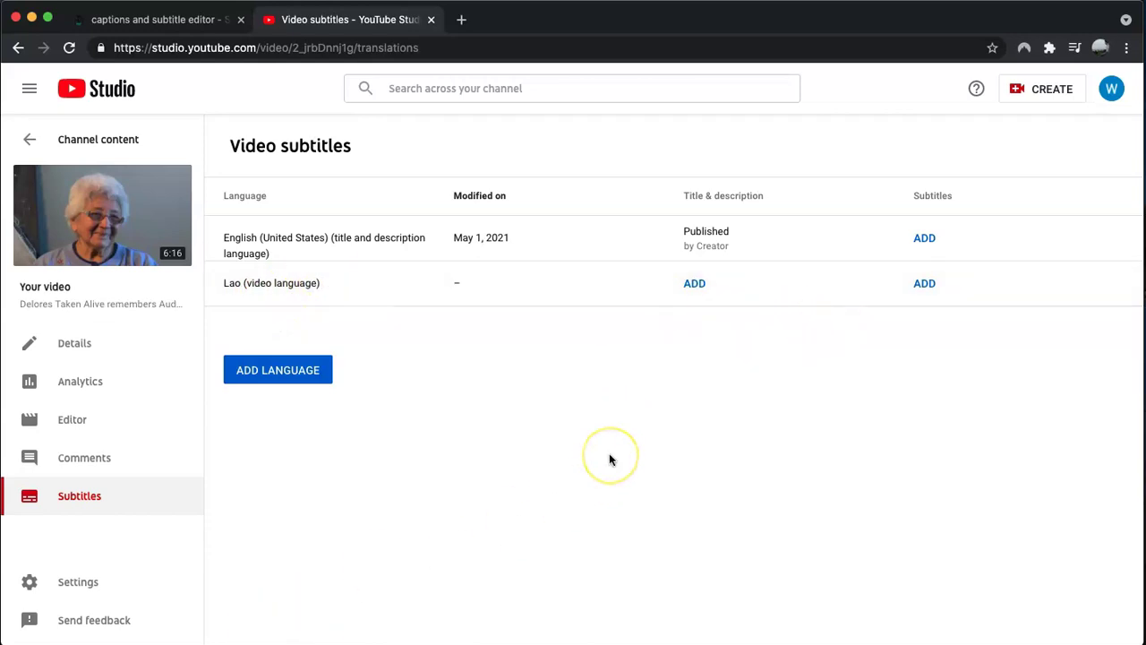
{"action": "left_click", "coordinate": [924, 283]}
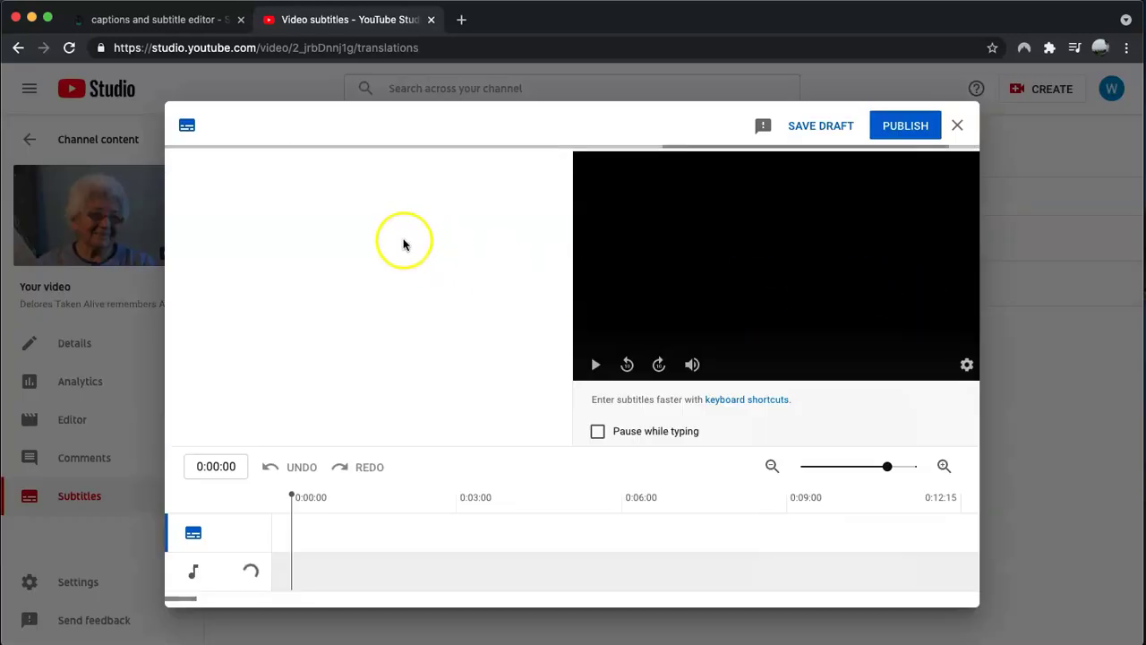
Step: Upload L_VD_DTA.lk.srt with timing to the Lao track, review the captions and publish them
{"action": "left_click", "coordinate": [283, 231]}
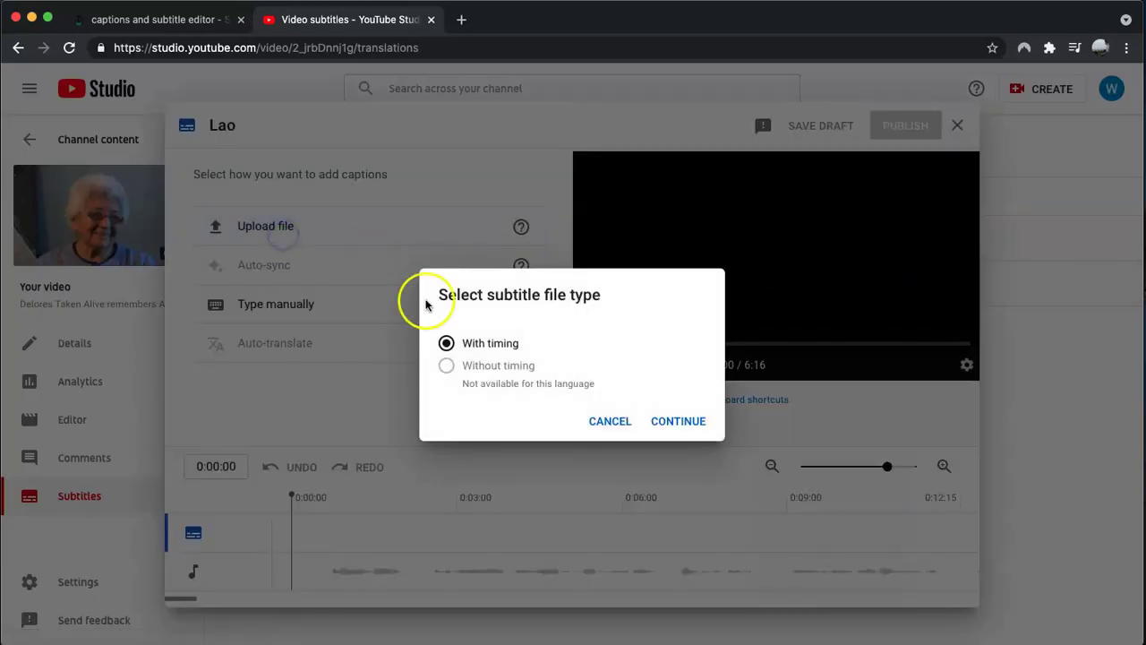
{"action": "left_click", "coordinate": [669, 426]}
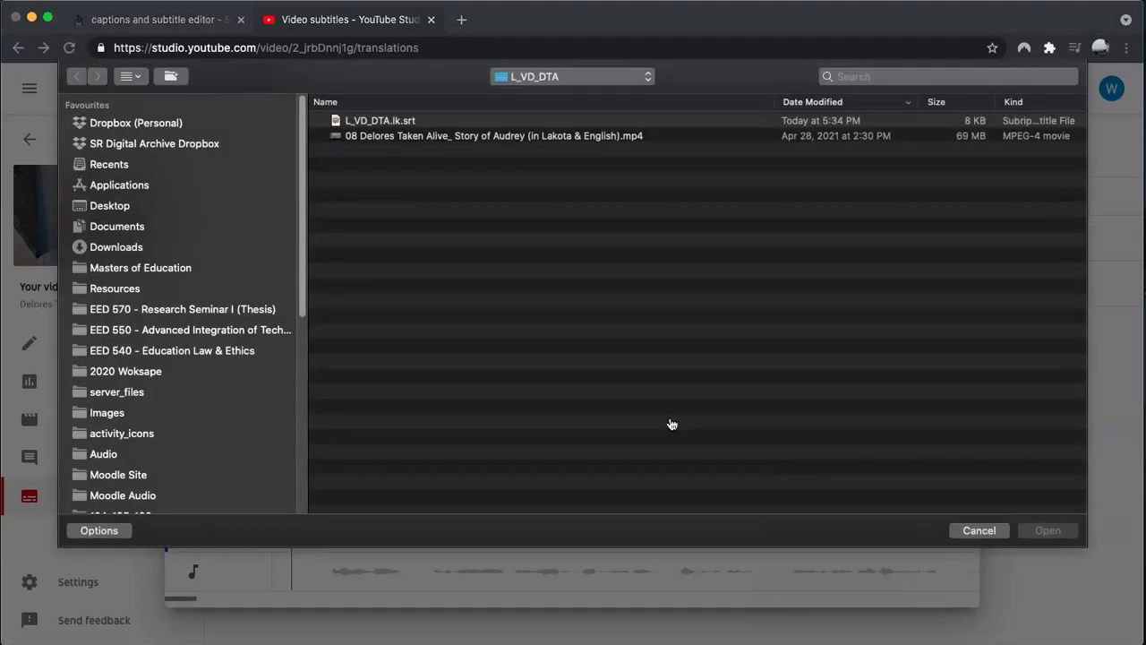
{"action": "left_click", "coordinate": [403, 124]}
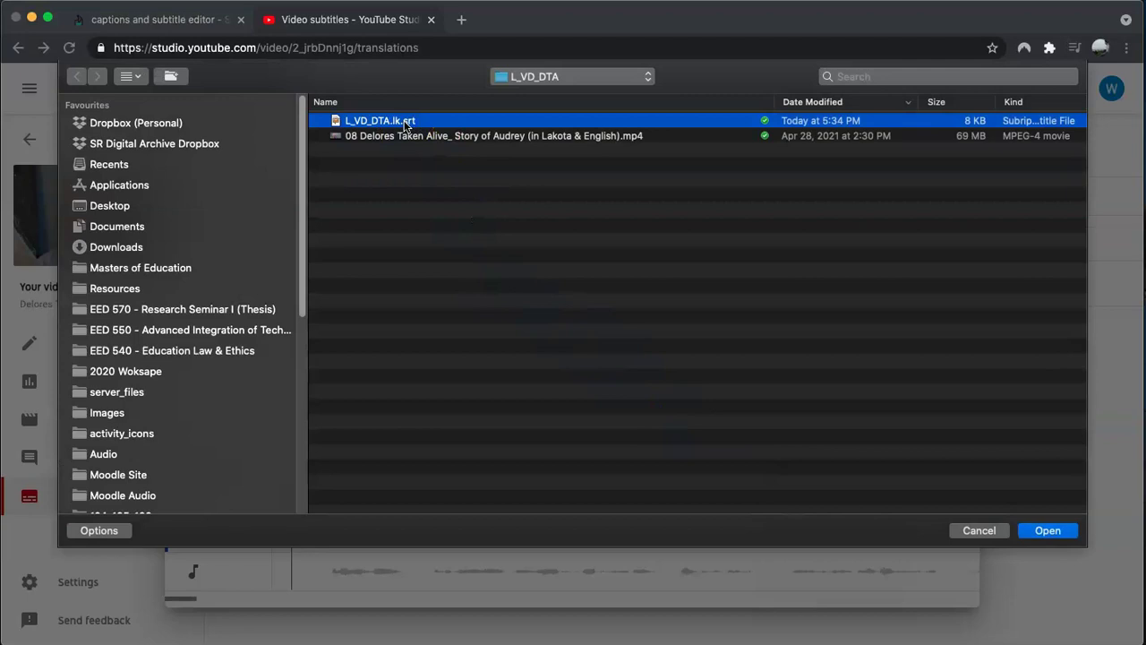
{"action": "double_click", "coordinate": [404, 124]}
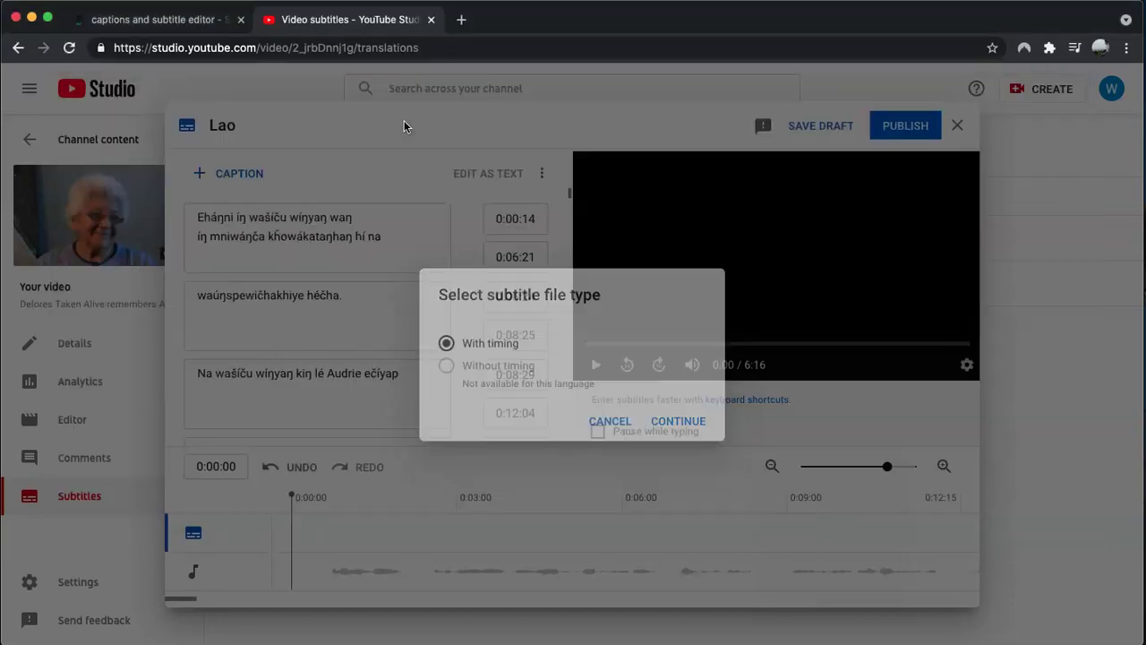
{"action": "scroll", "coordinate": [390, 295], "scroll_direction": "down", "scroll_amount": 4}
{"action": "scroll", "coordinate": [389, 294], "scroll_direction": "down", "scroll_amount": 10}
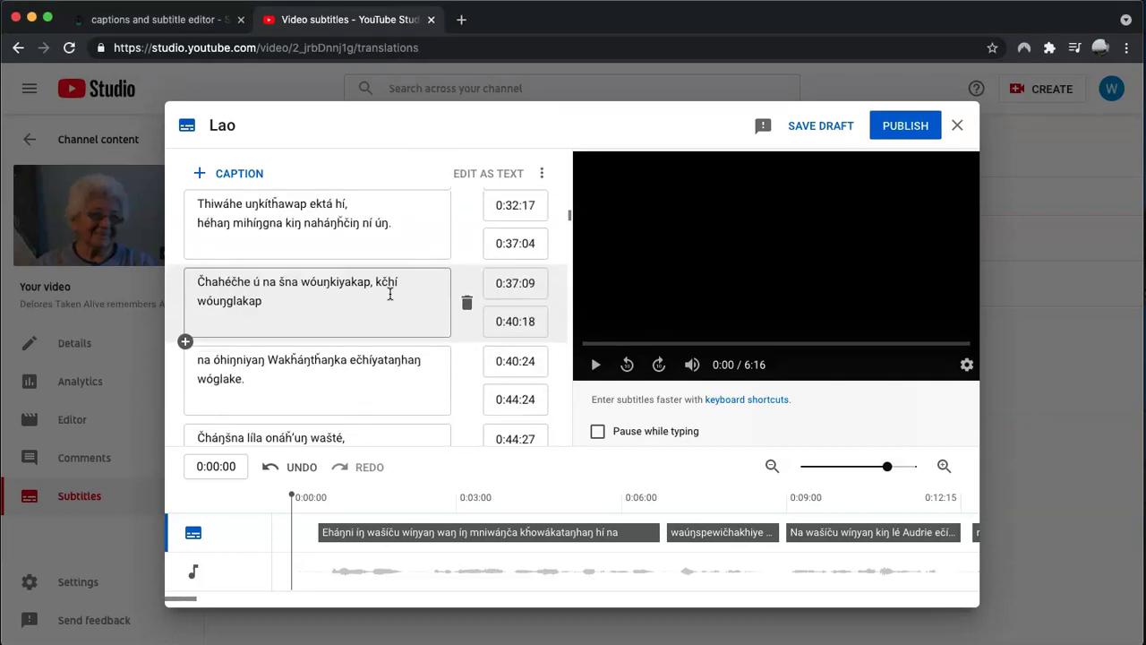
{"action": "scroll", "coordinate": [390, 294], "scroll_direction": "down", "scroll_amount": 2}
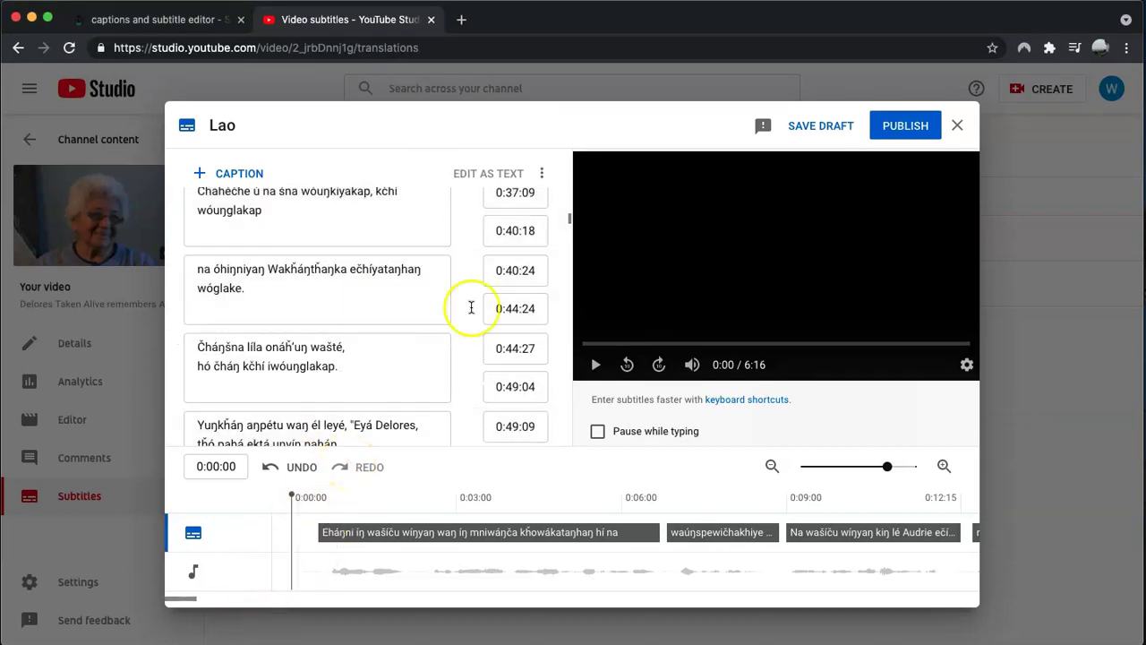
{"action": "left_click", "coordinate": [903, 128]}
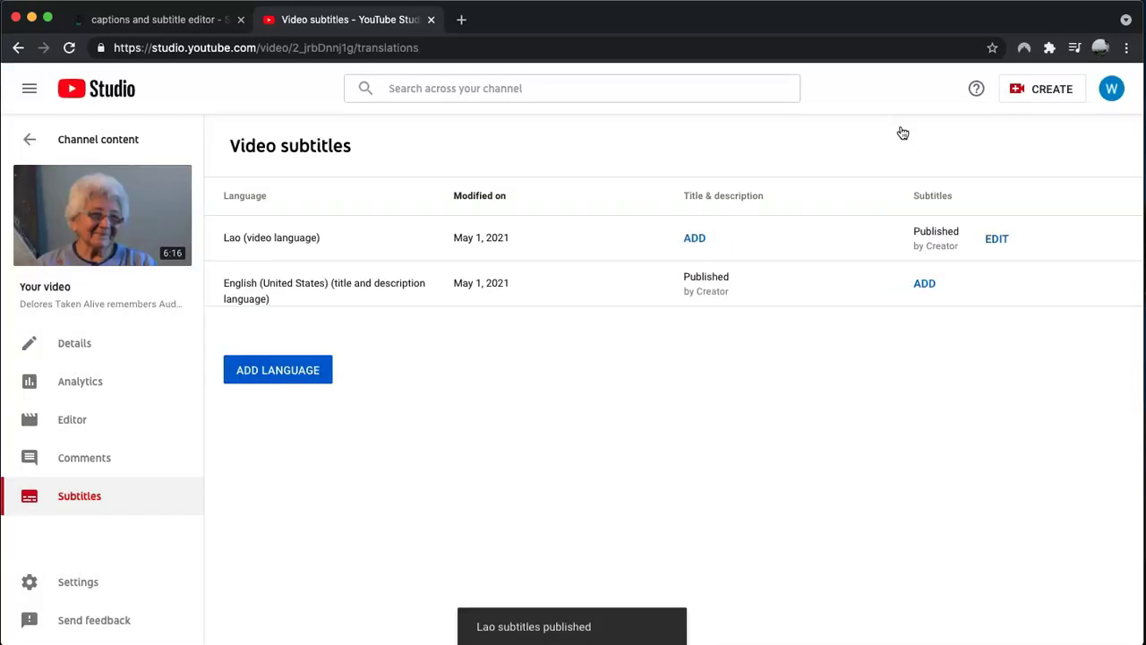
Step: Rename the Lao subtitle track to 'Lao - Lakota' and open the video's watch page
{"action": "left_click", "coordinate": [1029, 238]}
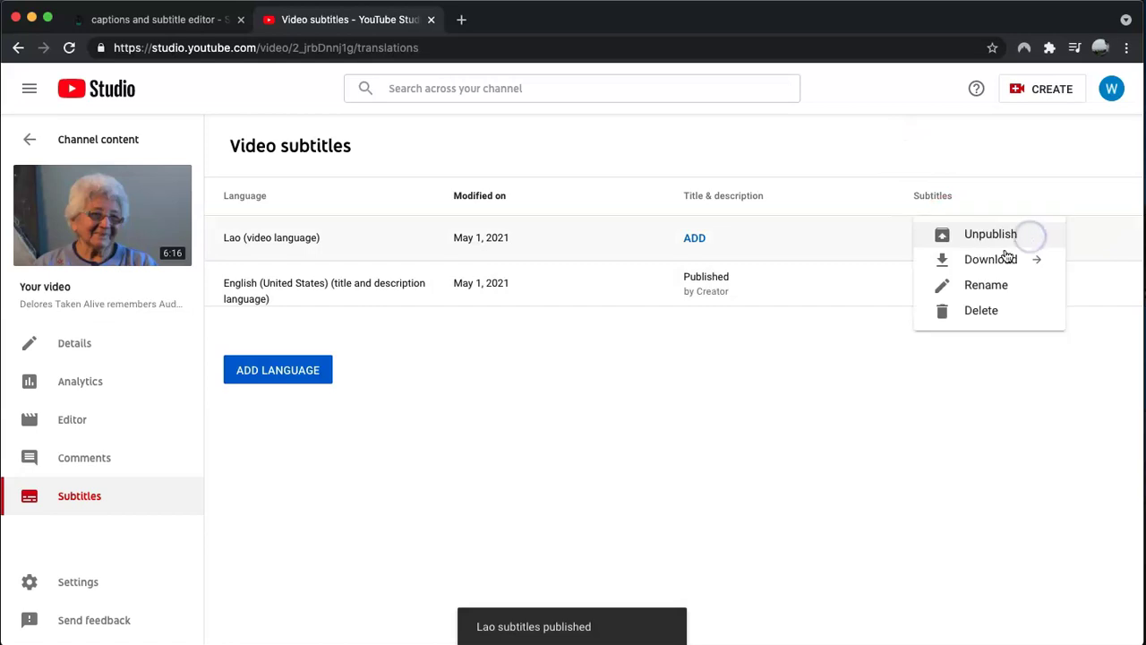
{"action": "left_click", "coordinate": [939, 281]}
{"action": "left_click", "coordinate": [538, 371]}
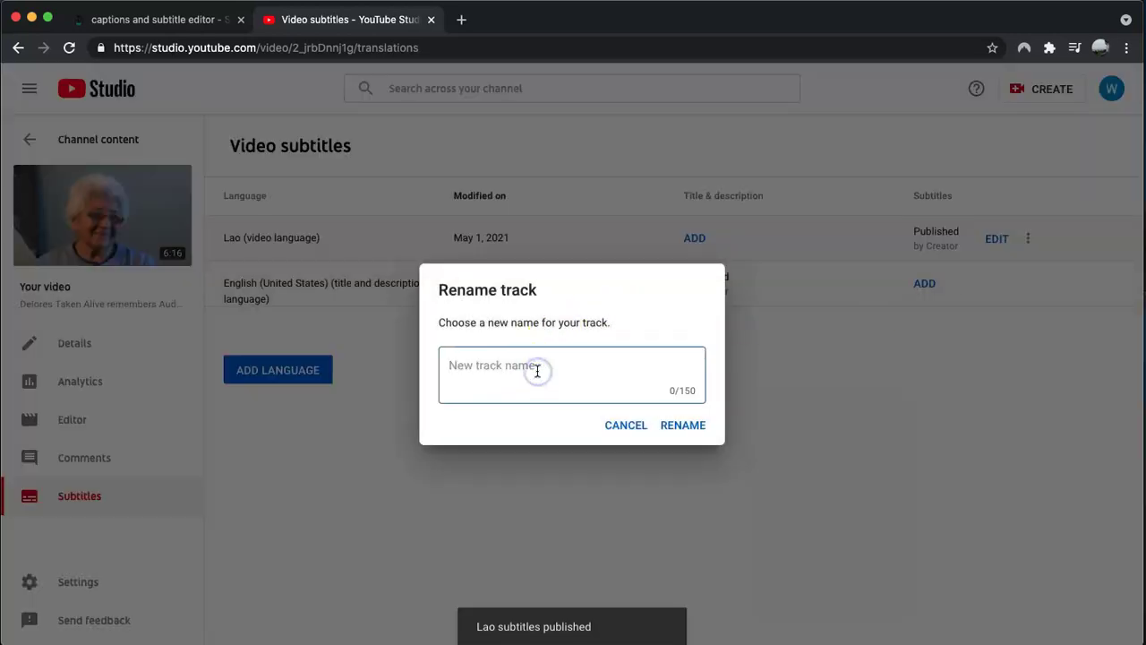
{"action": "type", "text": "Lakota"}
{"action": "left_click", "coordinate": [702, 427]}
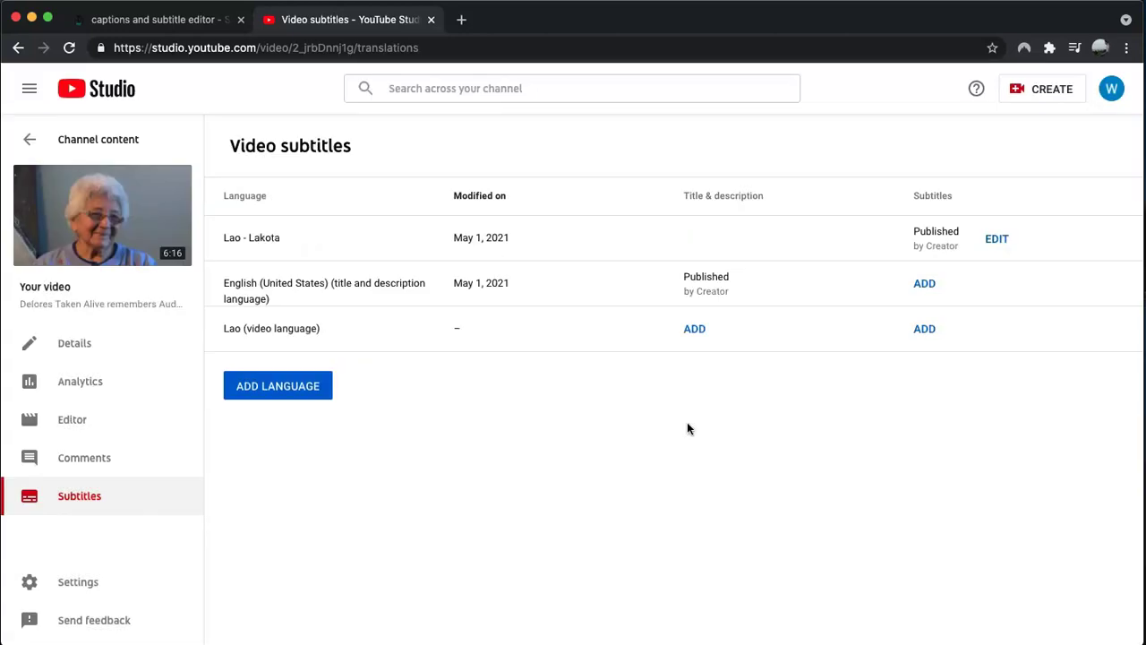
{"action": "left_click", "coordinate": [100, 211]}
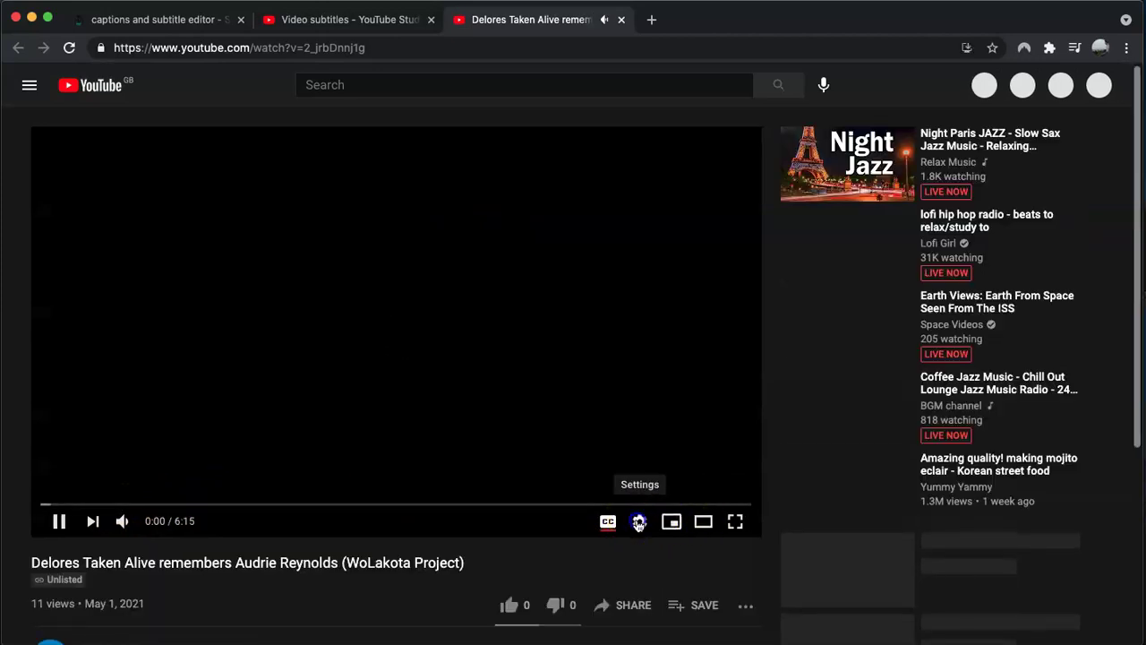
Step: Confirm the Lao - Lakota subtitles are selected in player settings, watch, then pause at 0:28
{"action": "left_click", "coordinate": [639, 521]}
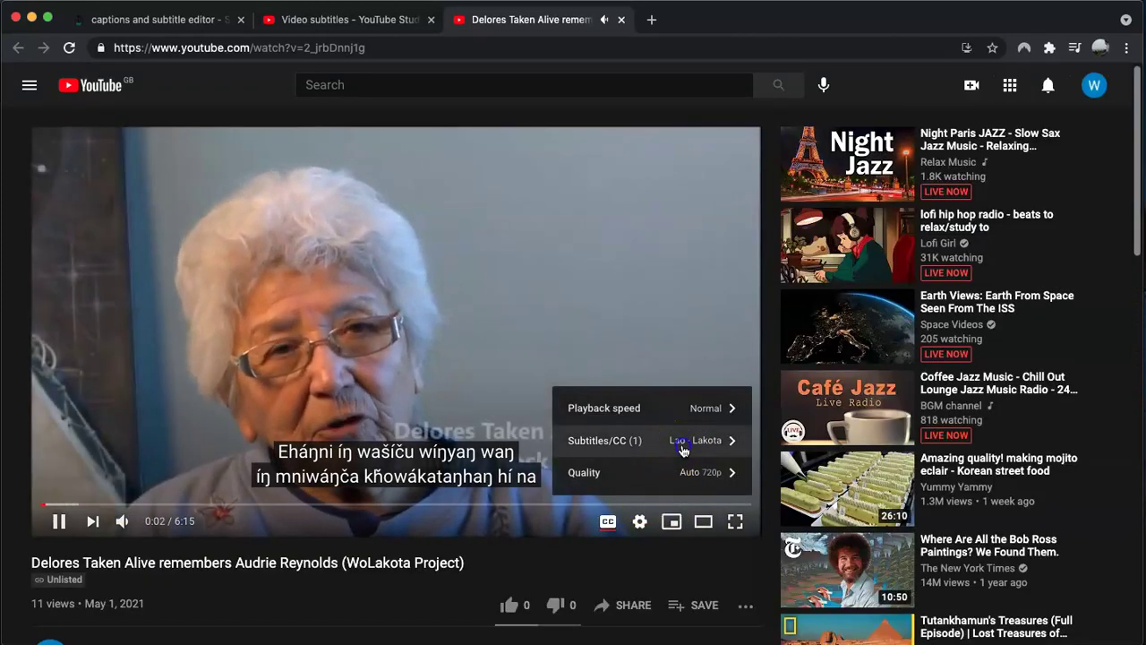
{"action": "left_click", "coordinate": [683, 448]}
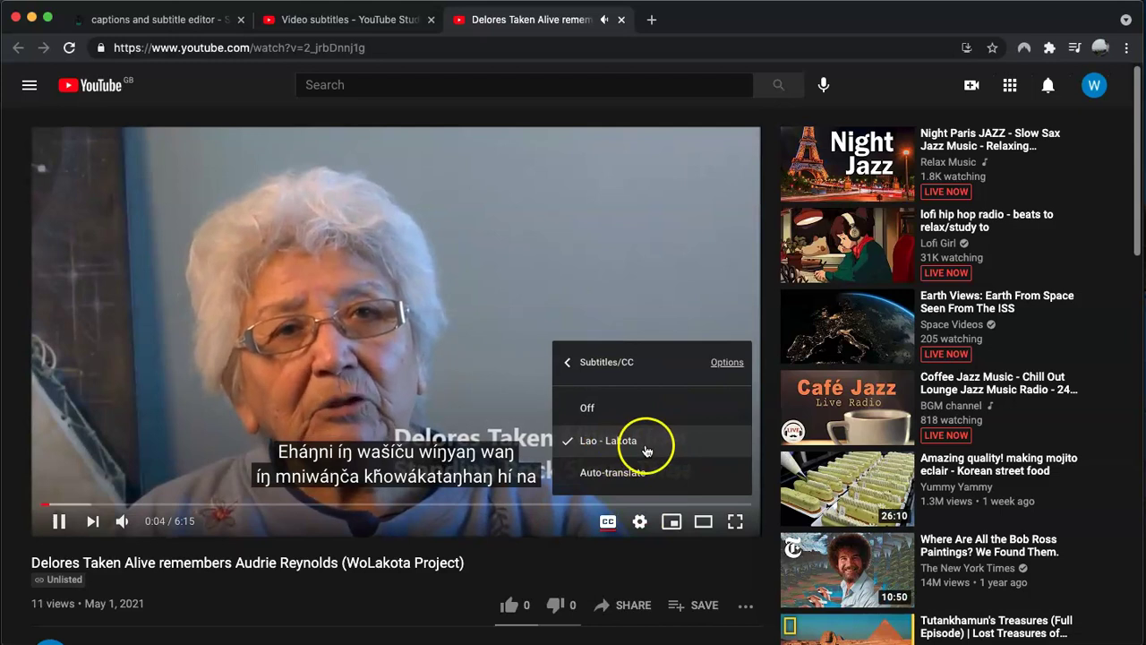
{"action": "left_click", "coordinate": [504, 558]}
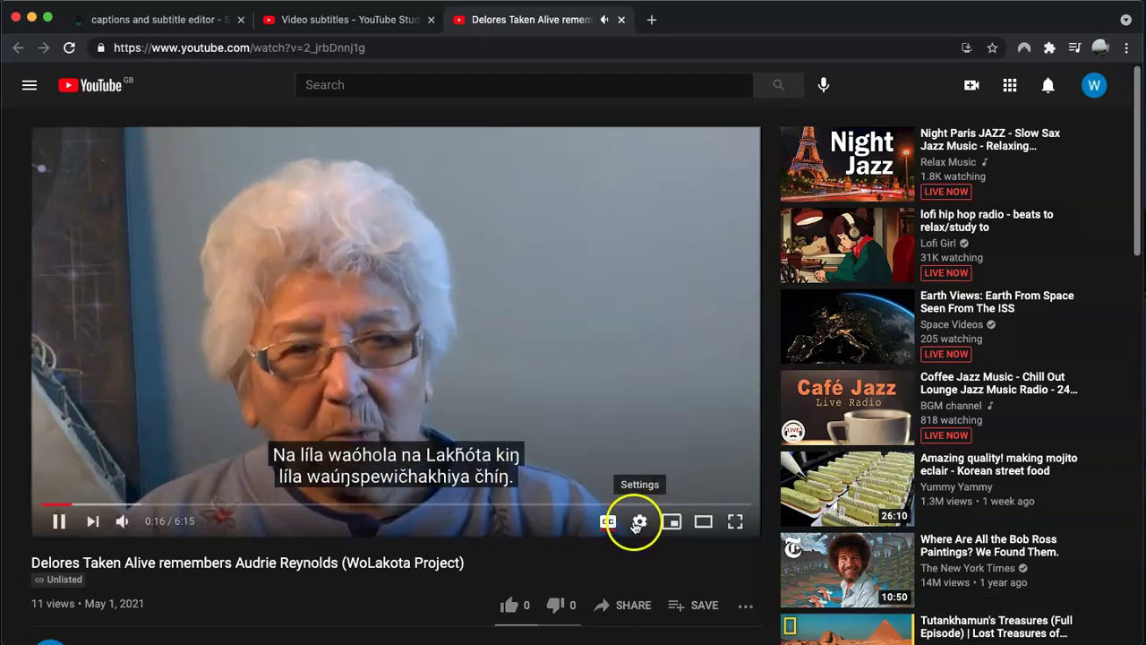
{"action": "left_click", "coordinate": [638, 524]}
{"action": "left_click", "coordinate": [667, 441]}
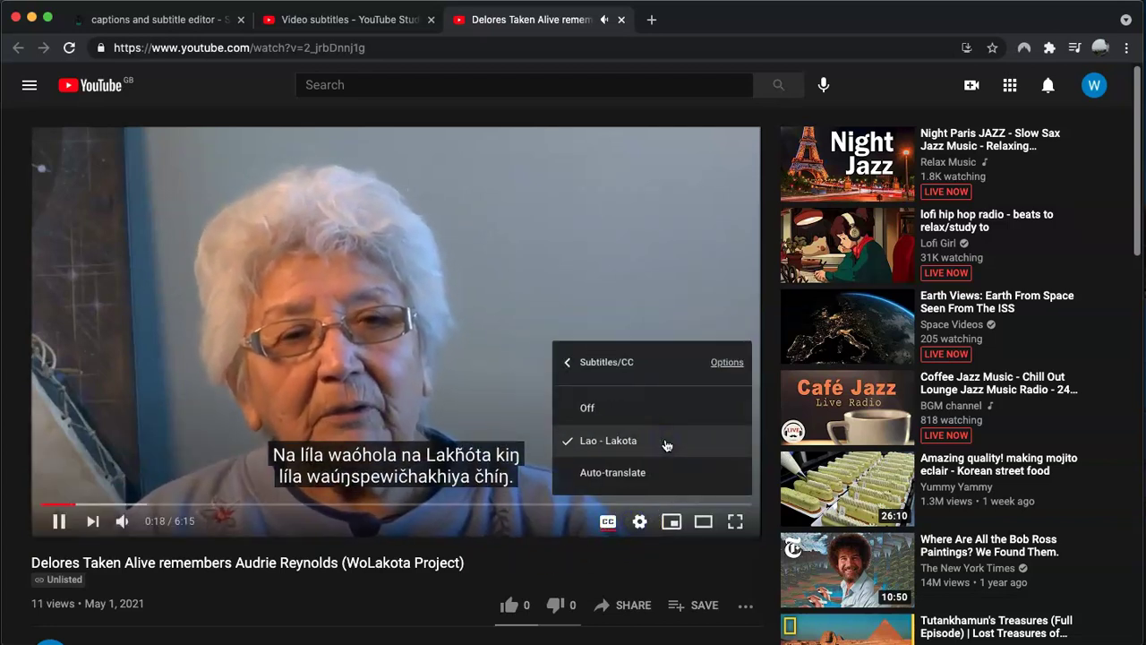
{"action": "left_click", "coordinate": [537, 549]}
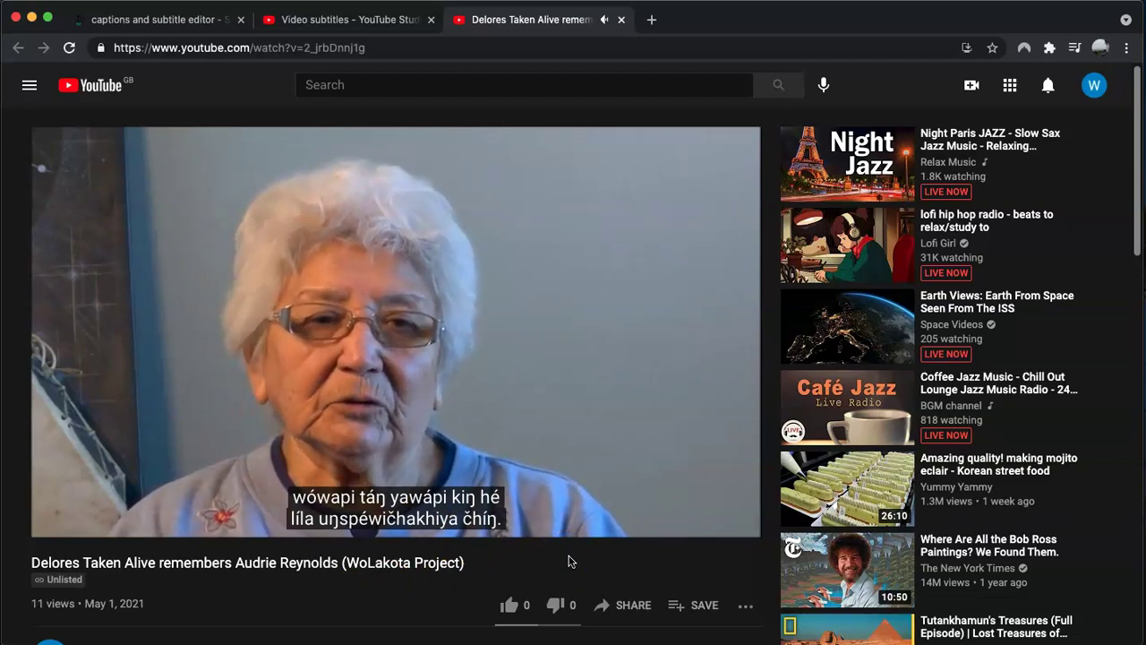
{"action": "left_click", "coordinate": [592, 417]}
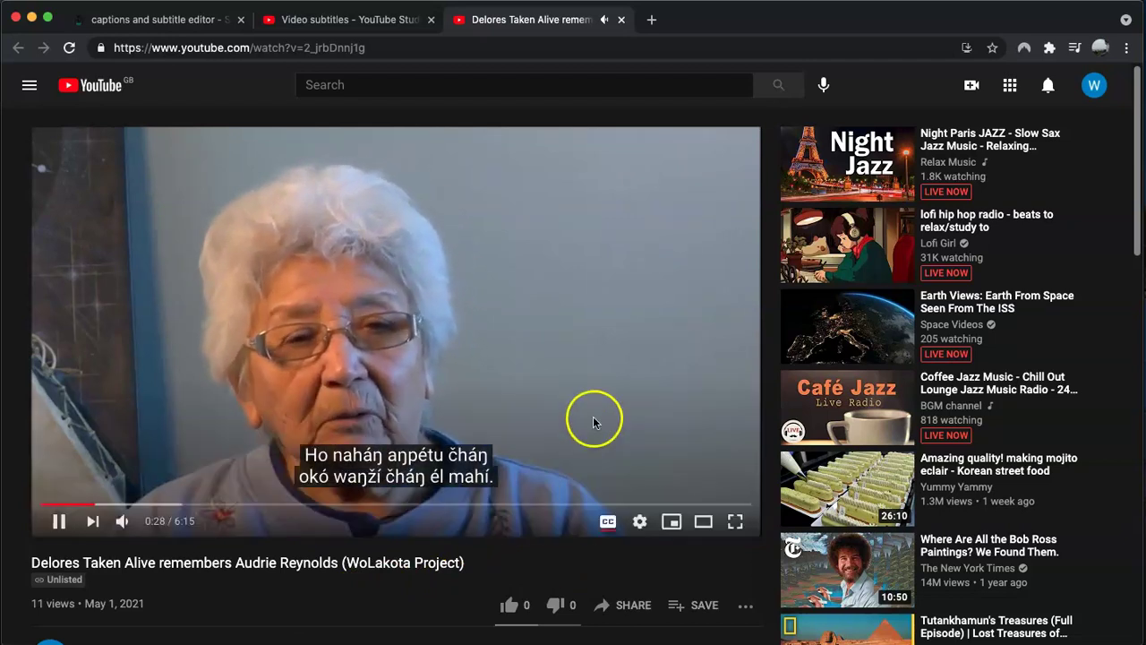